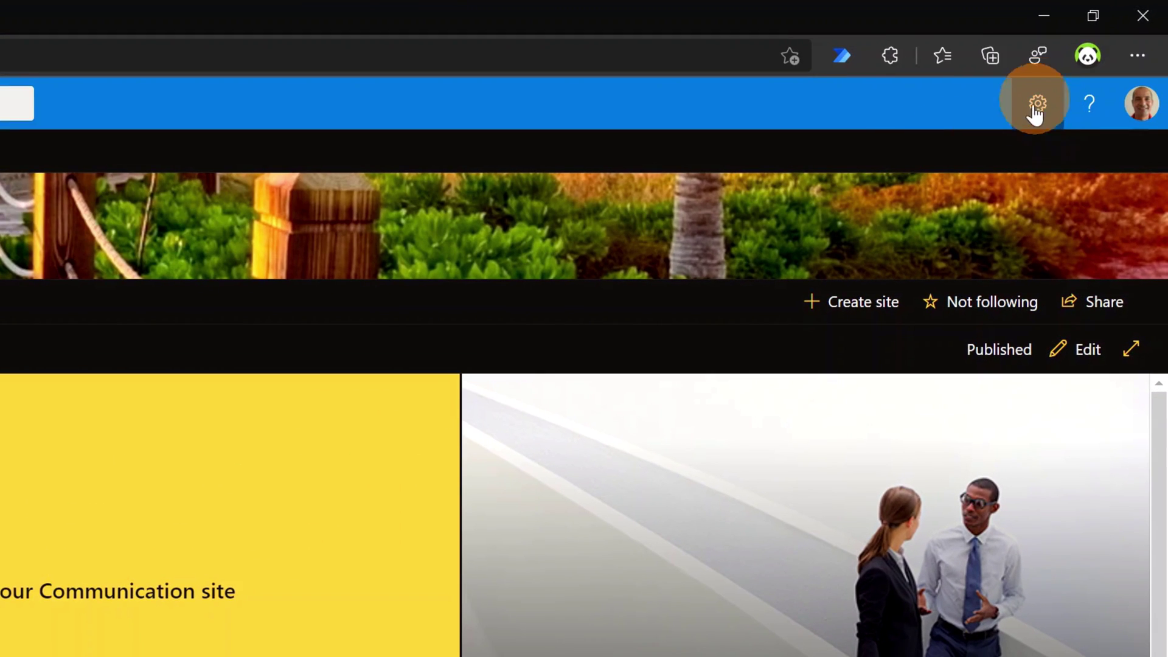
Go from Site information through all site settings to the Site languages page.
{"action": "left_click", "coordinate": [1038, 109]}
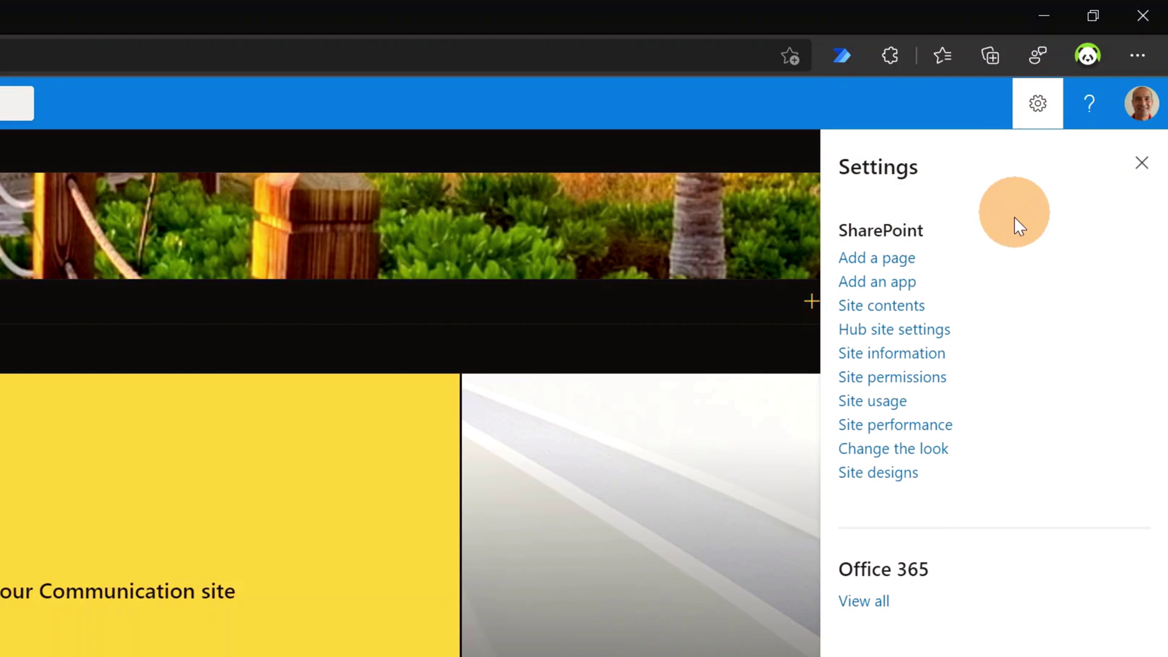
{"action": "left_click", "coordinate": [923, 356]}
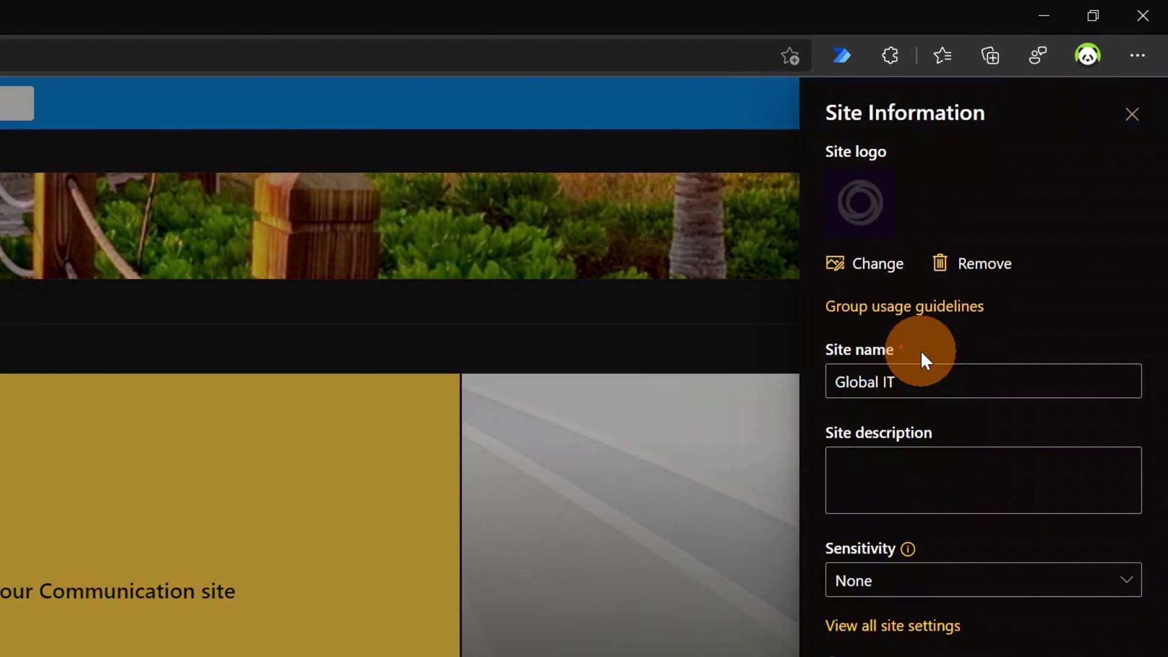
{"action": "left_click", "coordinate": [928, 633]}
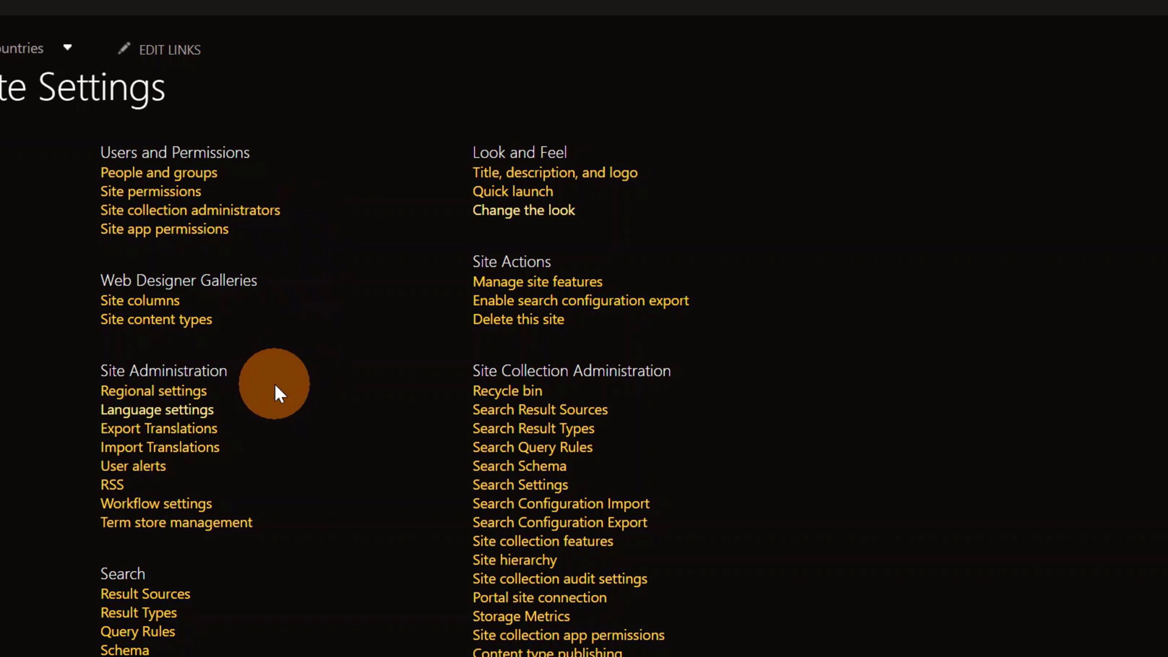
{"action": "left_click", "coordinate": [191, 414]}
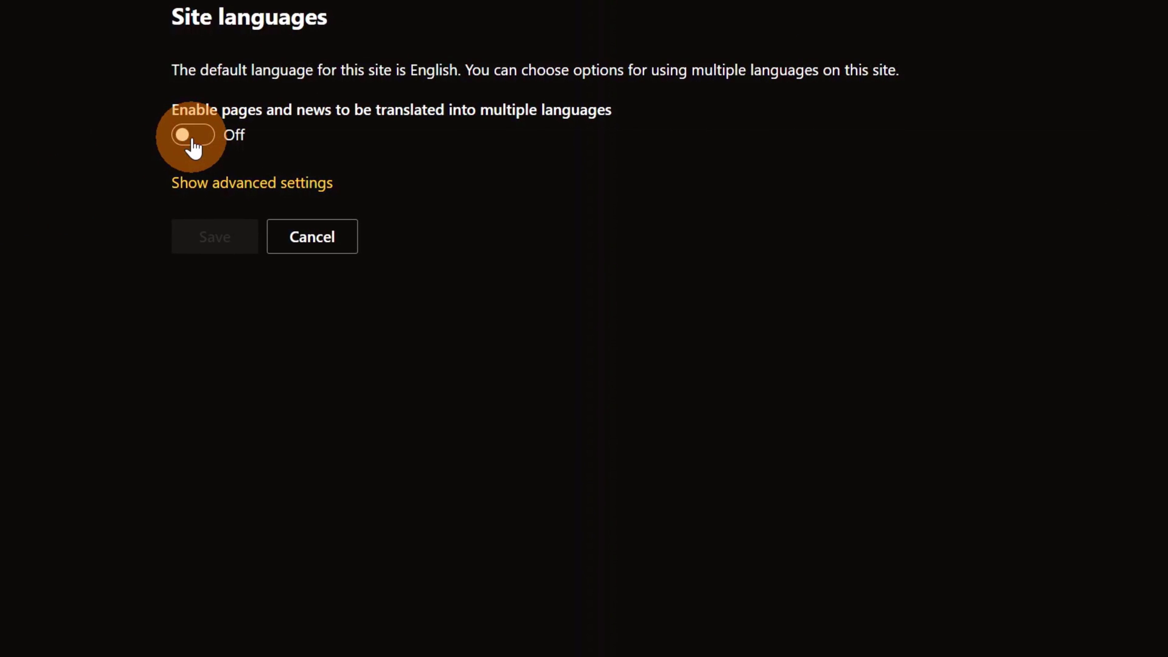
Turn on translation for pages and news, and add Italian with a colleague as translator.
{"action": "left_click", "coordinate": [192, 135]}
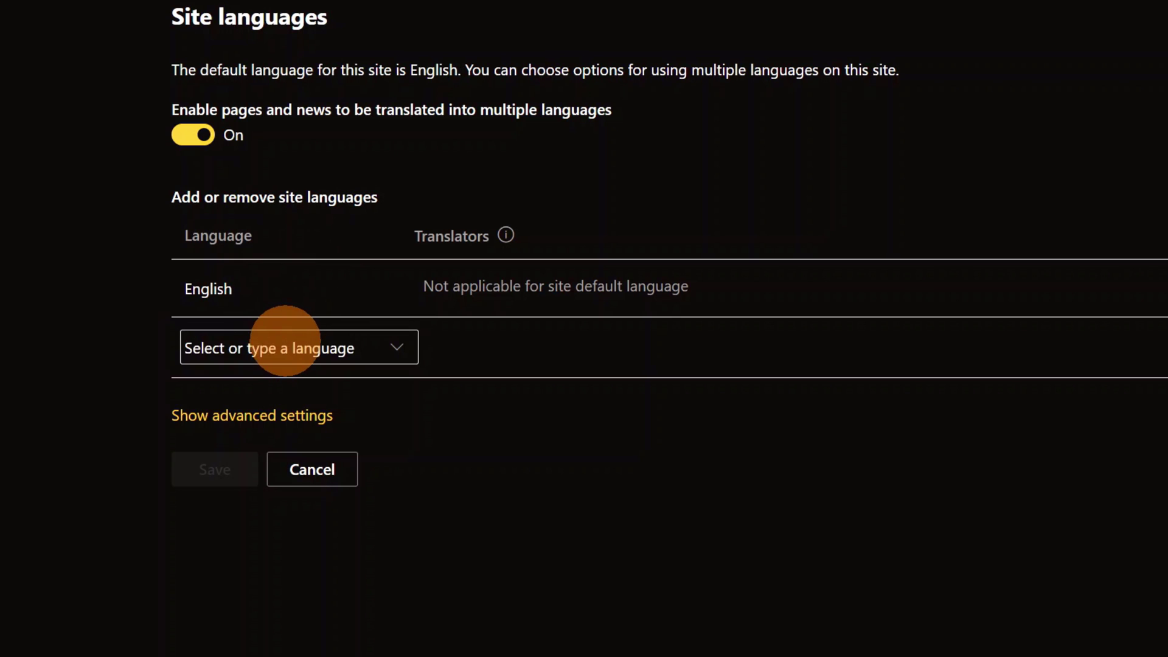
{"action": "left_click", "coordinate": [283, 342]}
{"action": "type", "text": "Italian"}
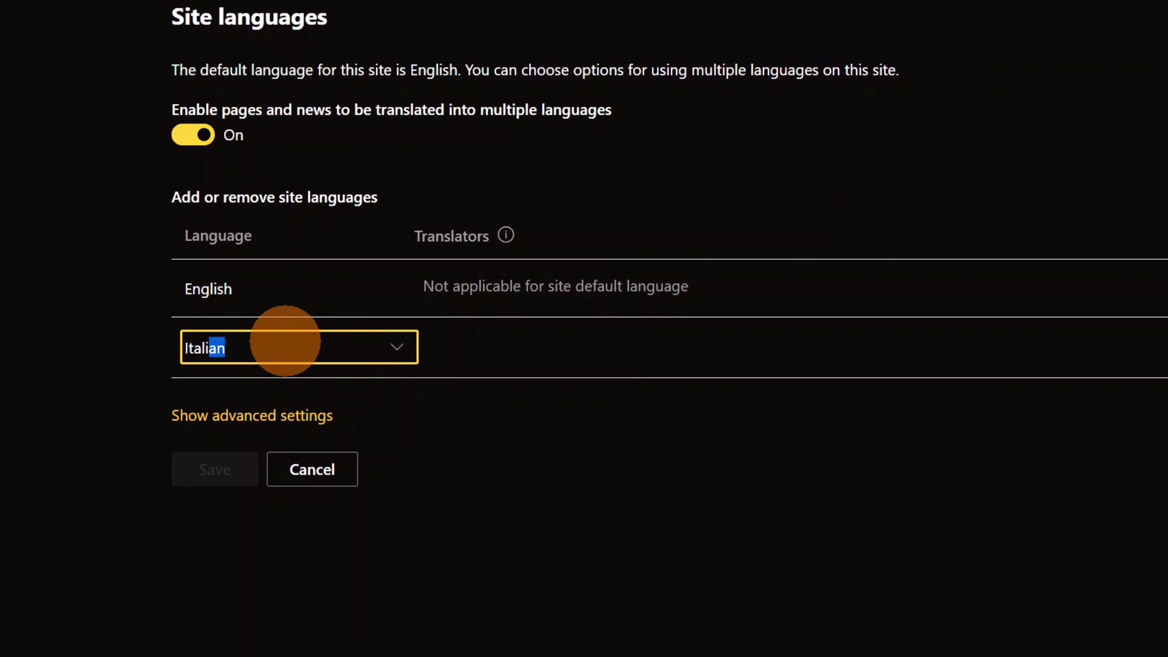
{"action": "key", "text": "Tab"}
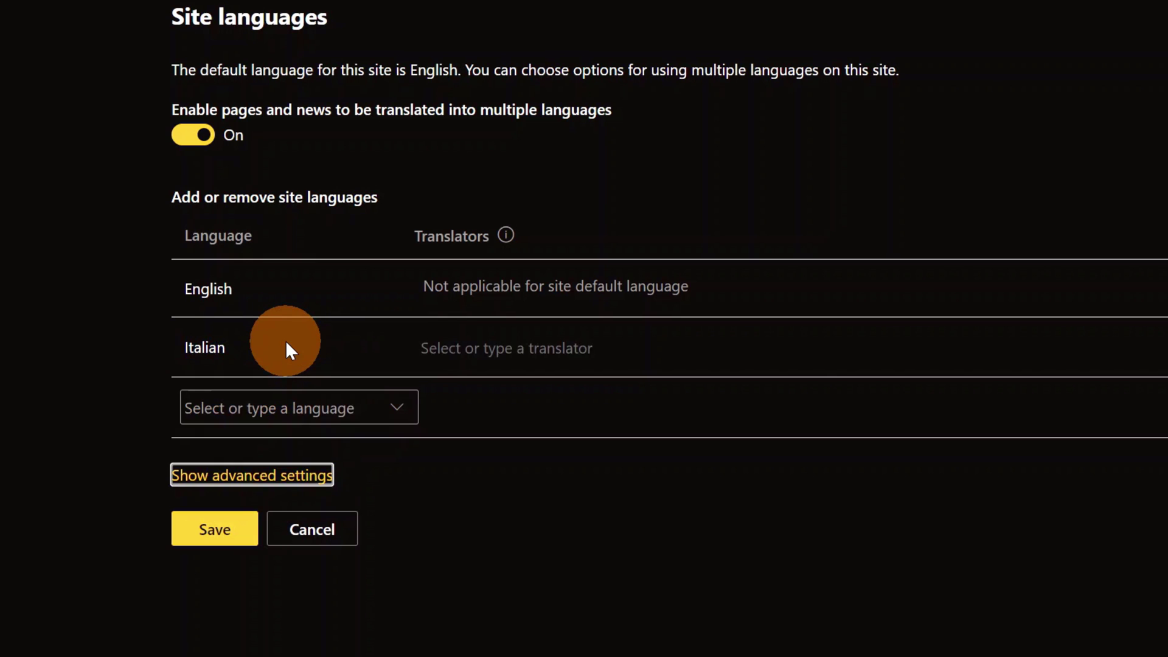
{"action": "left_click", "coordinate": [495, 352]}
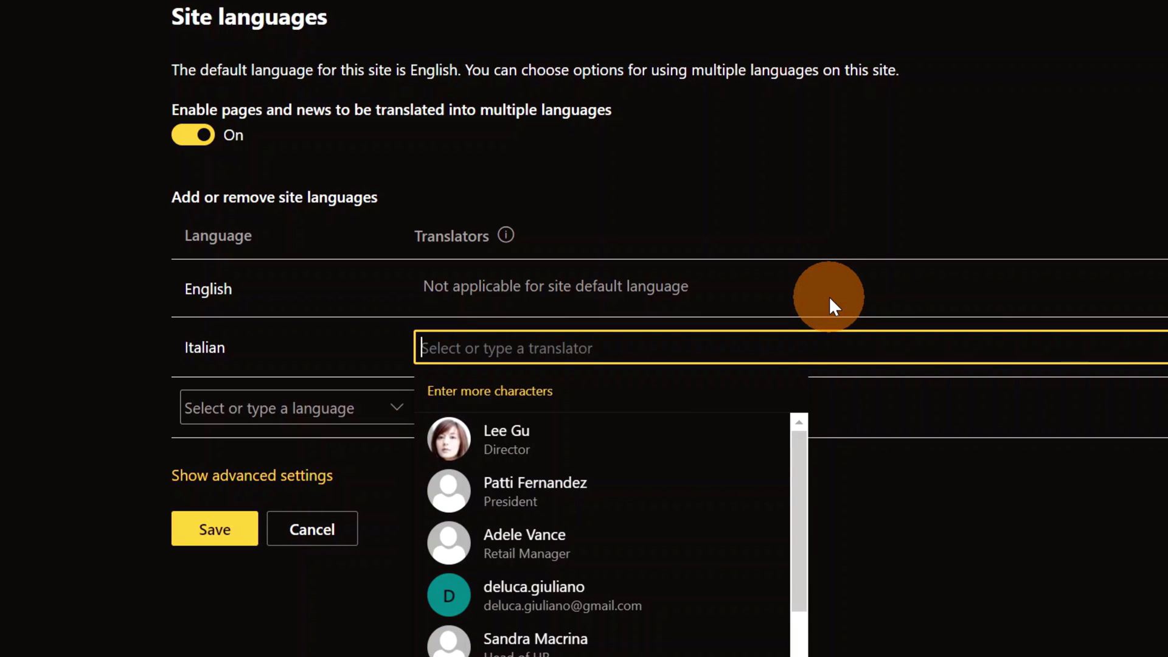
{"action": "left_click", "coordinate": [529, 551]}
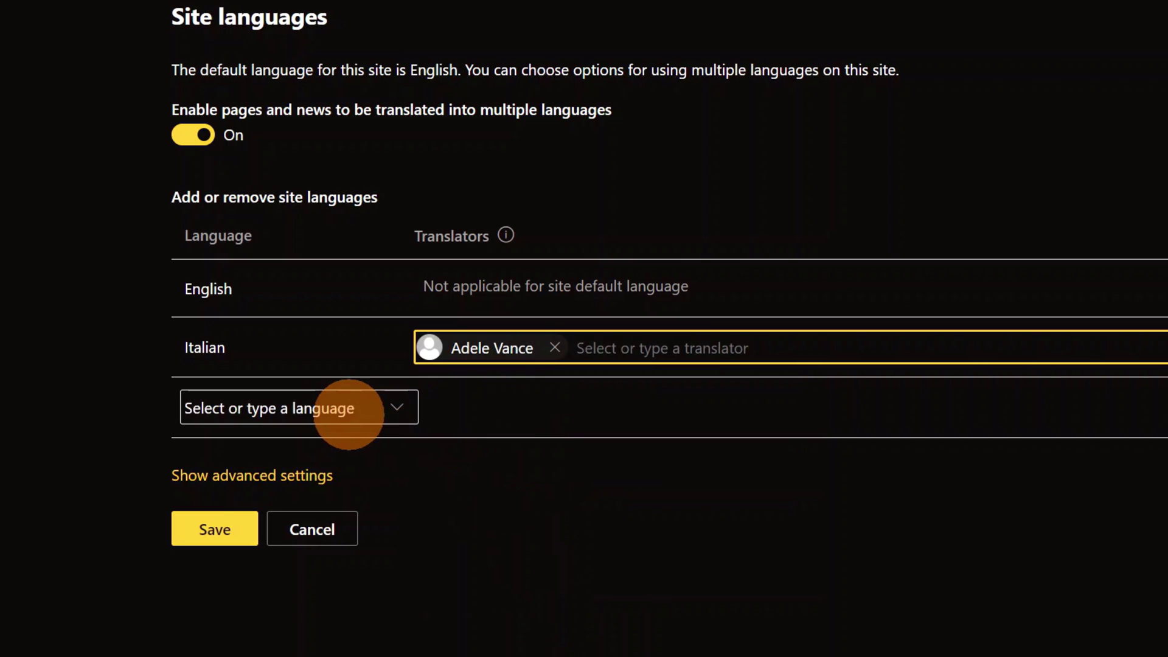
Add German with a colleague as translator and save the language settings.
{"action": "left_click", "coordinate": [308, 410]}
{"action": "left_click", "coordinate": [397, 407]}
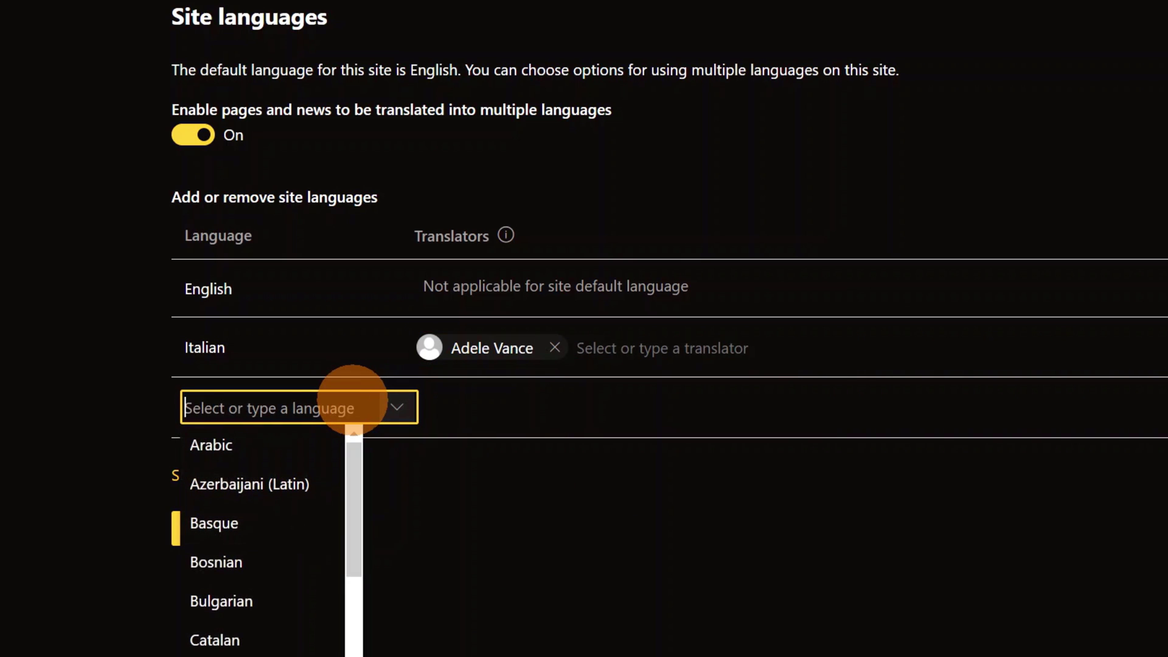
{"action": "type", "text": "German"}
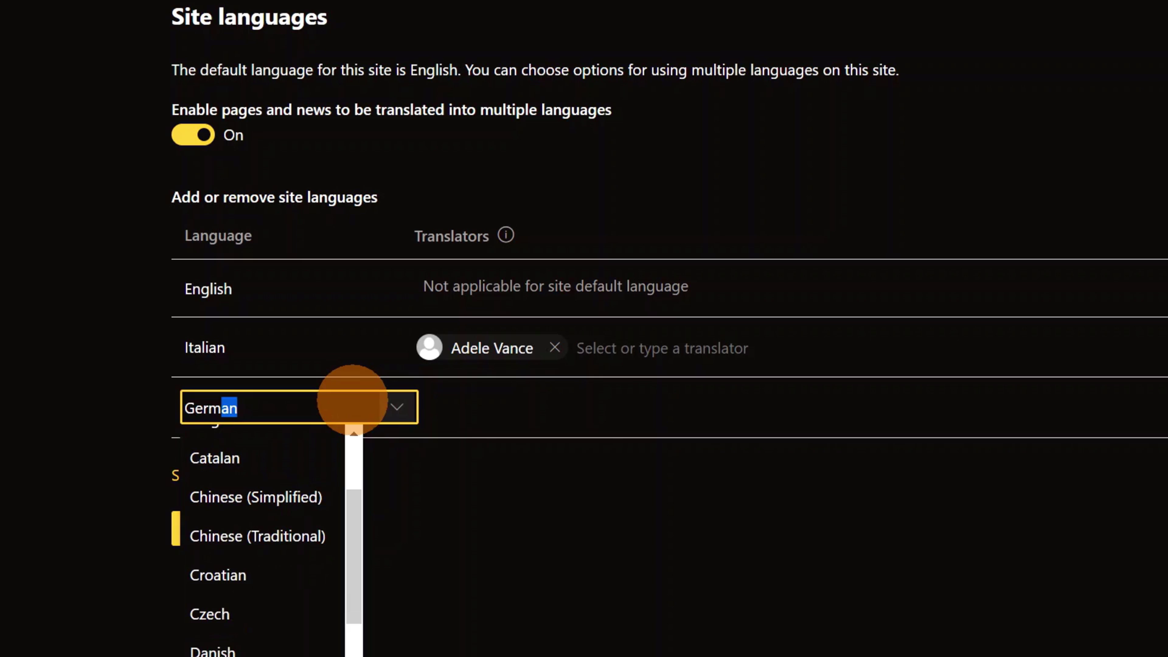
{"action": "key", "text": "Return"}
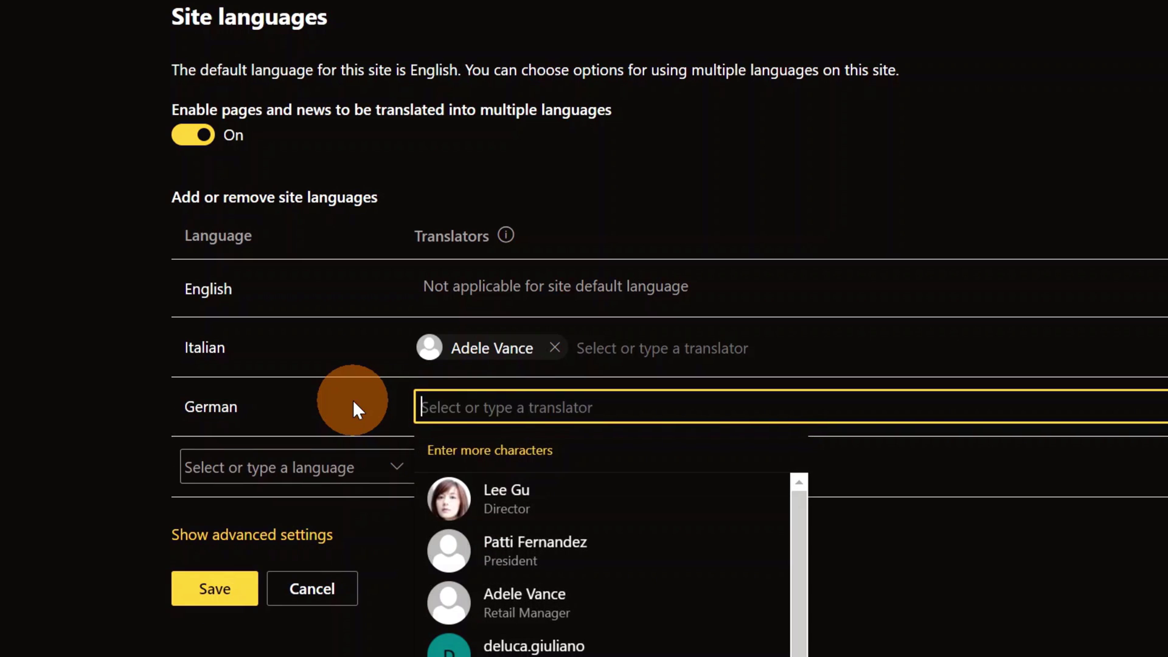
{"action": "left_click", "coordinate": [555, 517]}
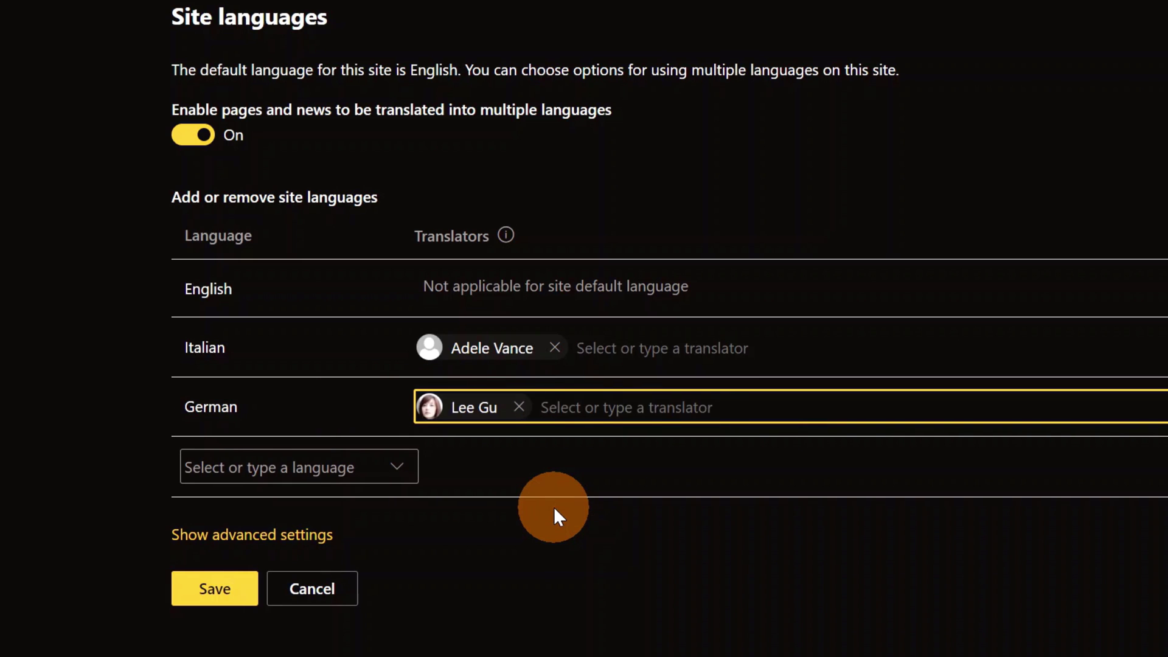
{"action": "left_click", "coordinate": [201, 590]}
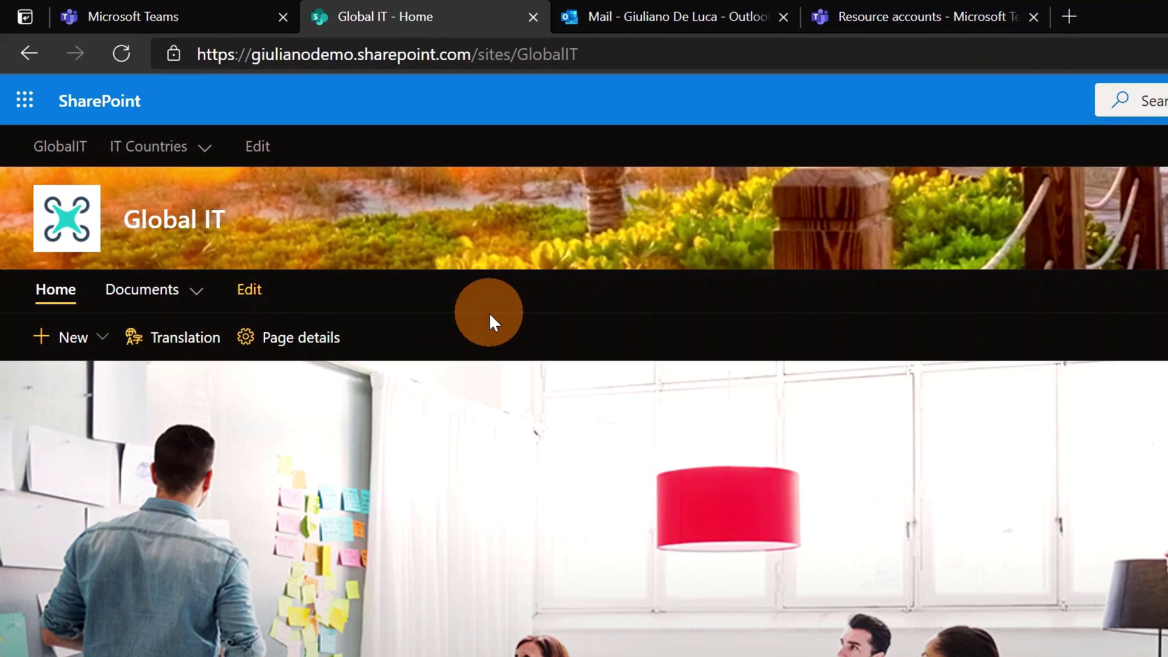
Create Italian and German translation copies of the Global IT home page.
{"action": "left_click", "coordinate": [185, 338]}
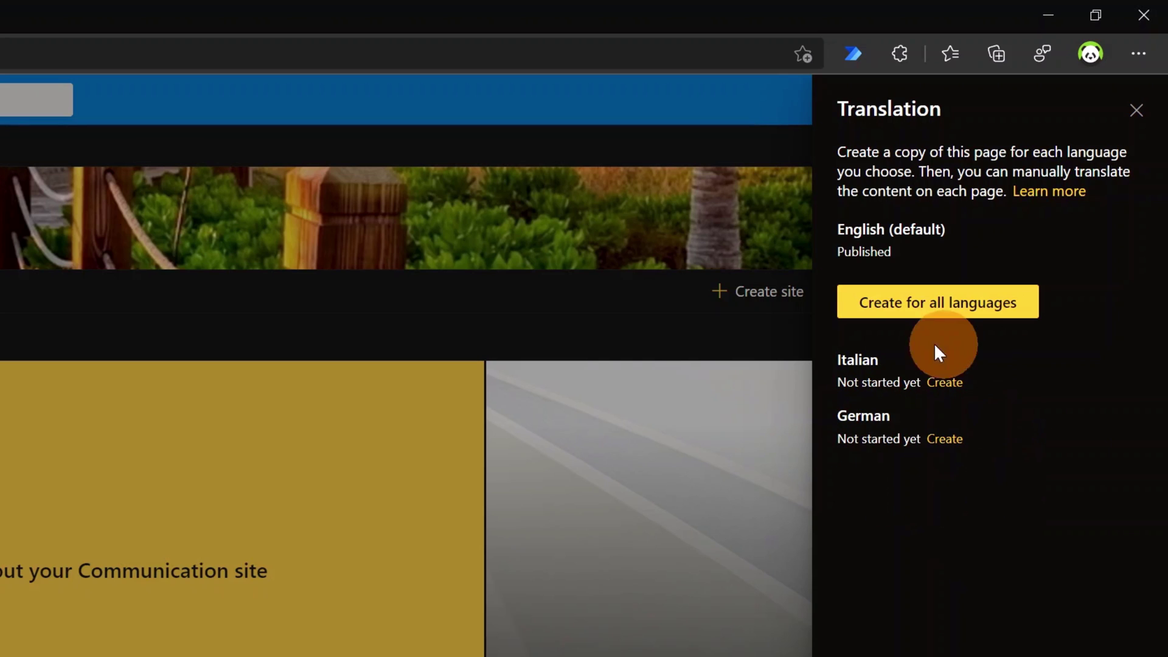
{"action": "left_click", "coordinate": [944, 383]}
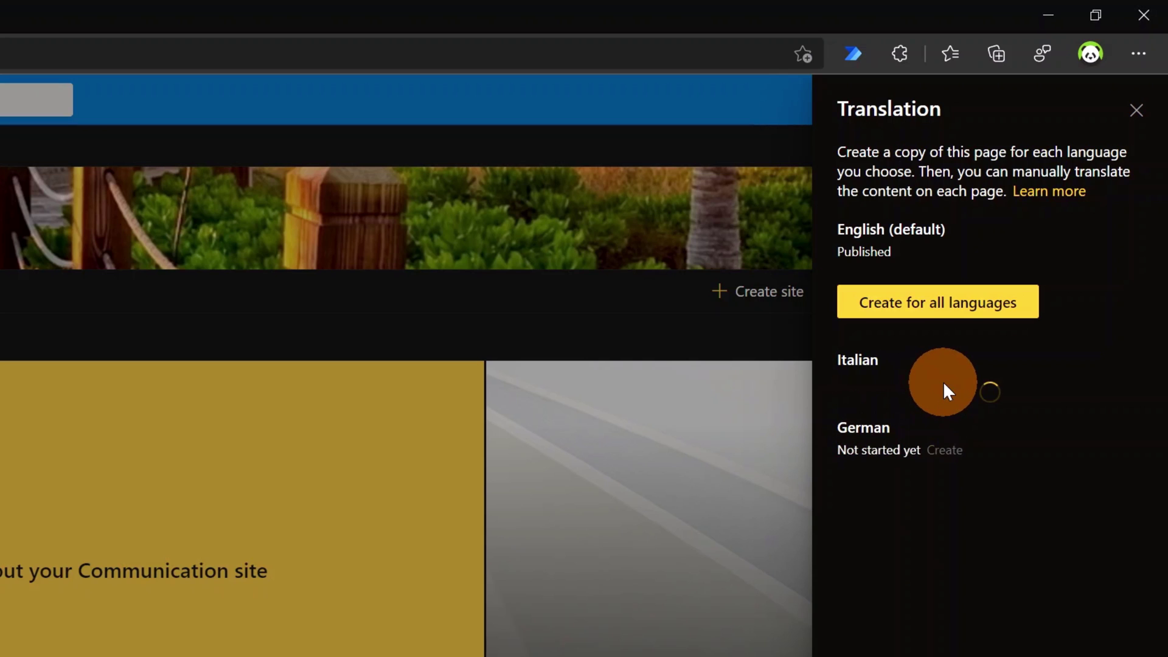
{"action": "left_click", "coordinate": [952, 437]}
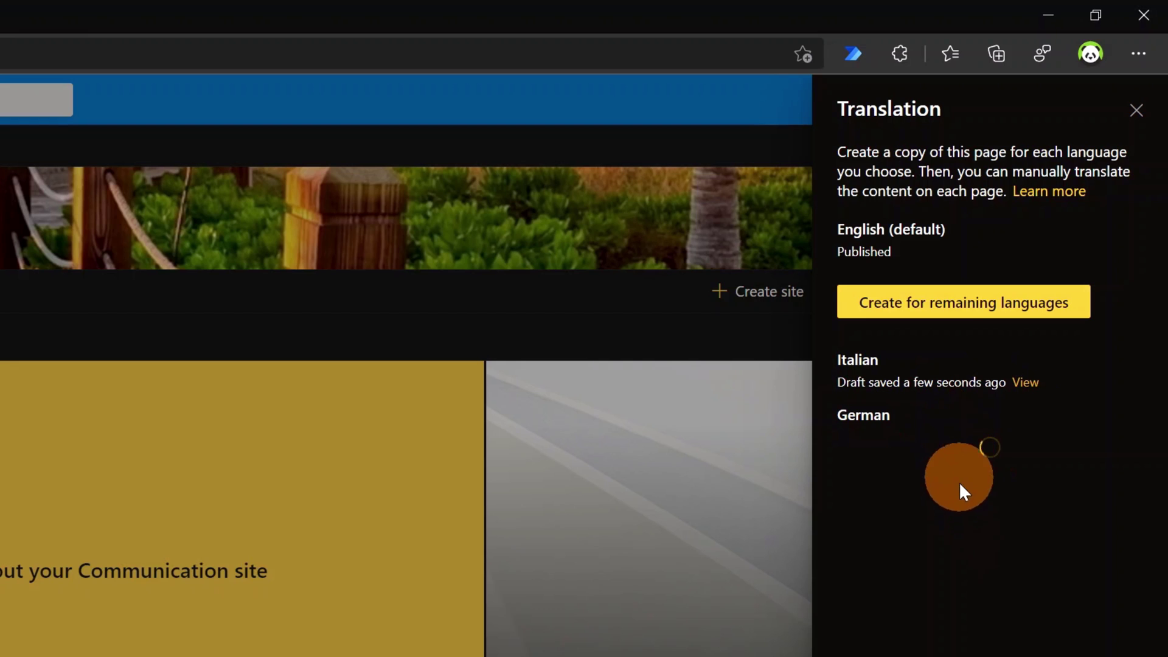
{"action": "left_click", "coordinate": [1135, 111]}
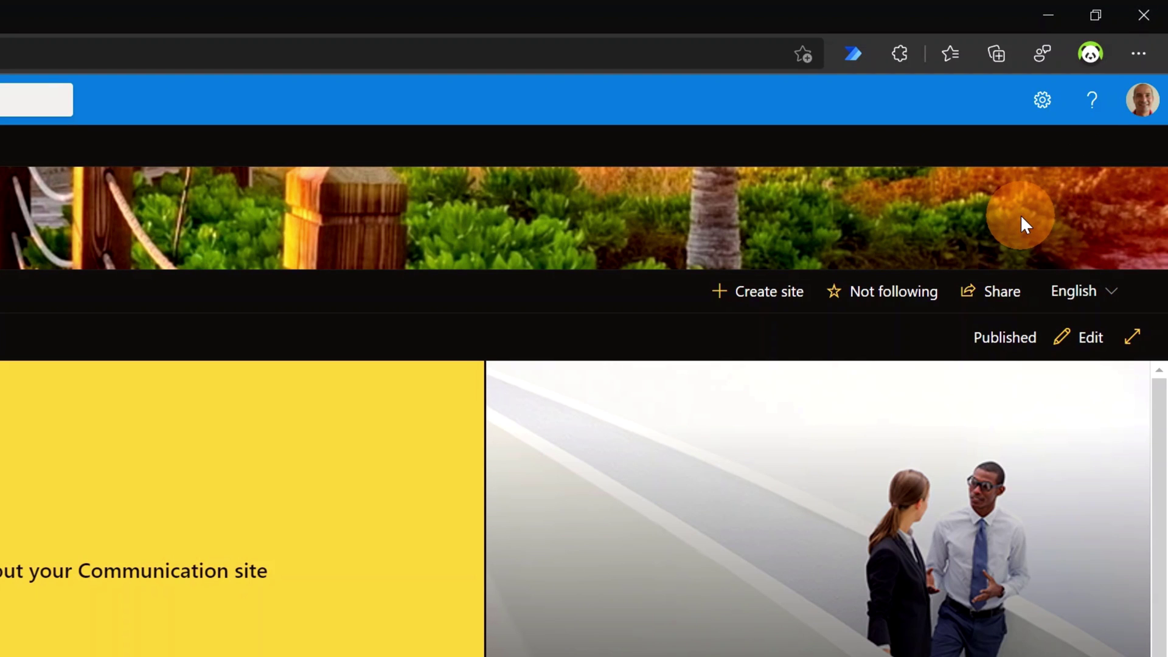
Enter Italian and German translations of the site name in Site information.
{"action": "left_click", "coordinate": [1038, 120]}
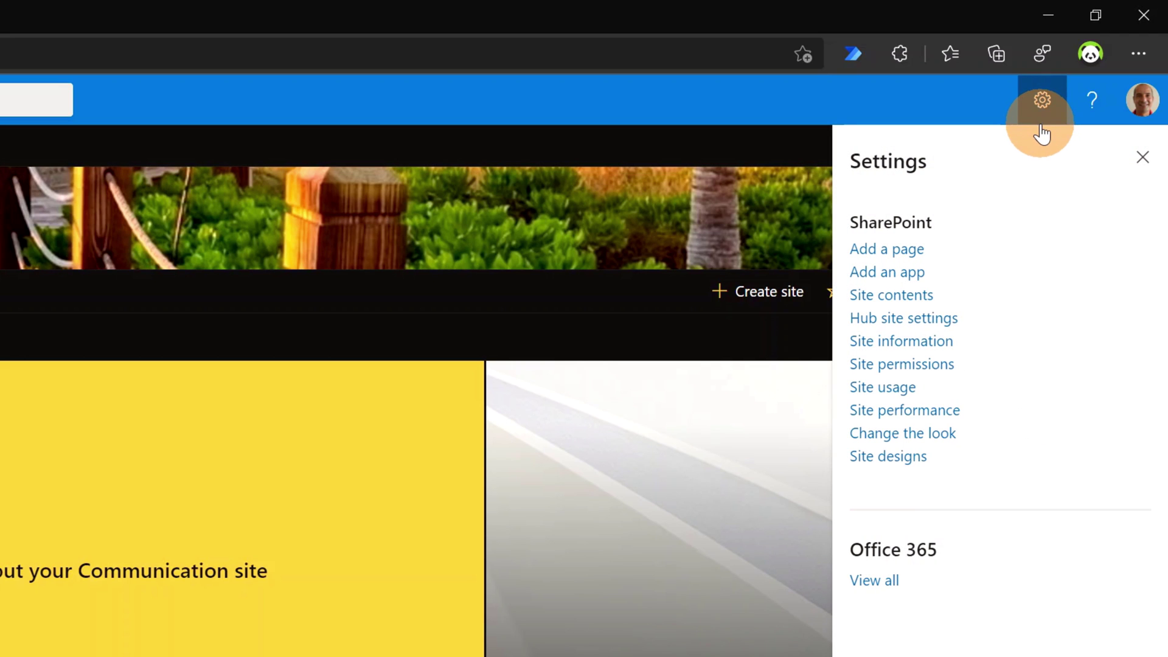
{"action": "left_click", "coordinate": [914, 340]}
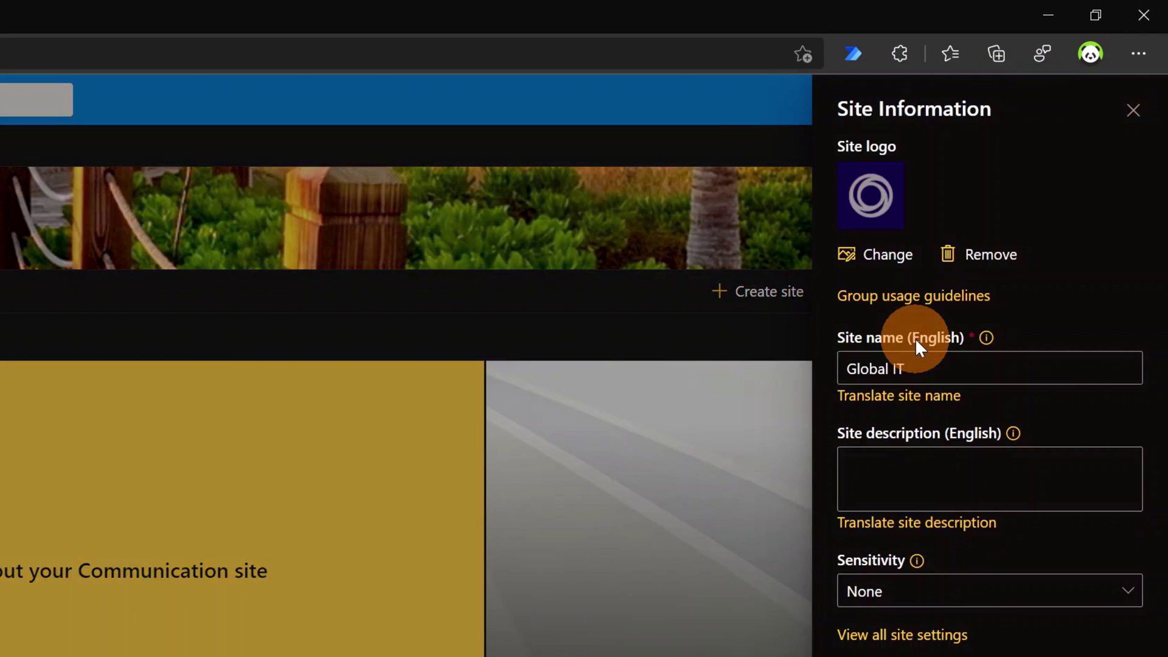
{"action": "left_click", "coordinate": [917, 409]}
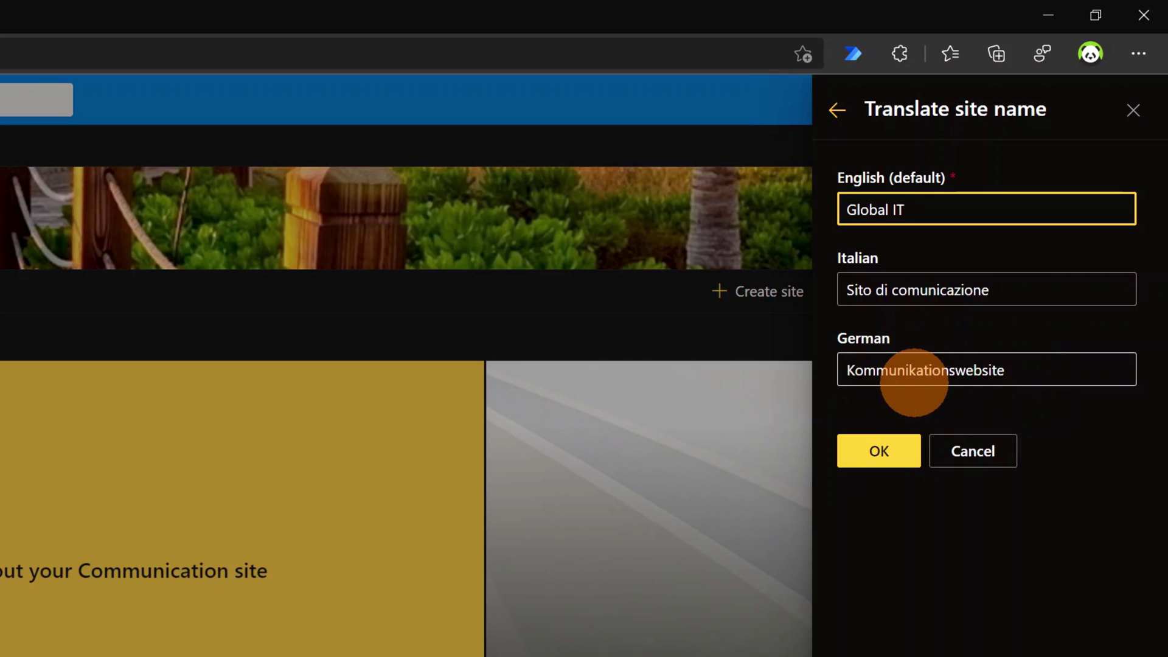
{"action": "left_click", "coordinate": [880, 455]}
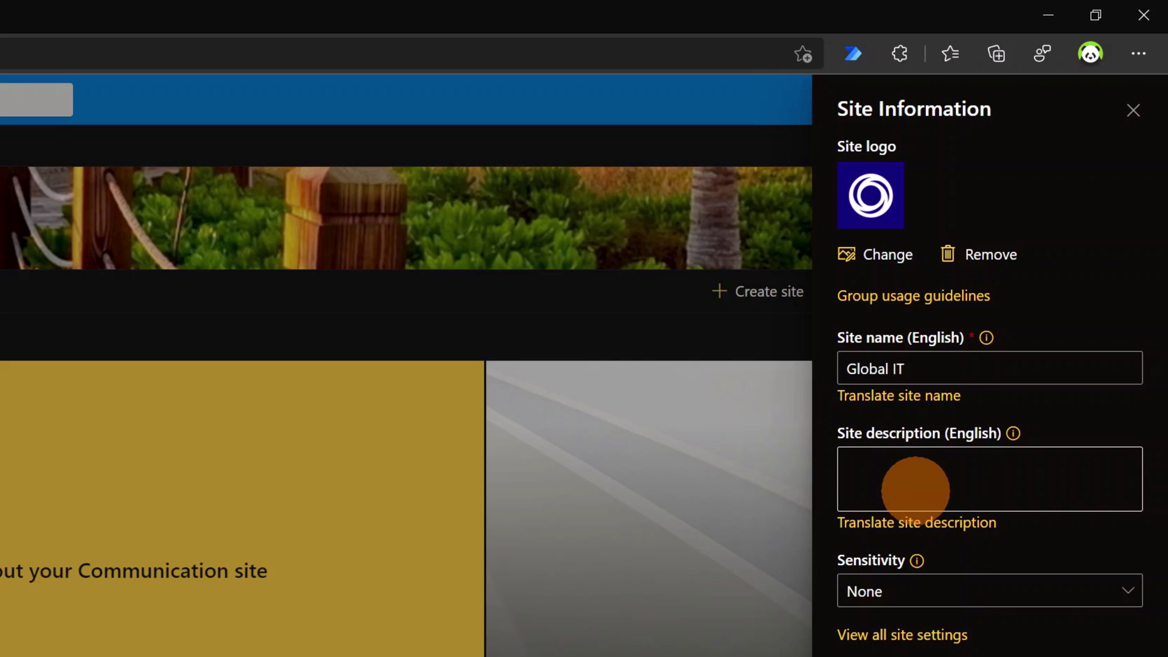
Enter Italian and German translations of the site description 'Global site of the IT department'.
{"action": "left_click", "coordinate": [961, 522]}
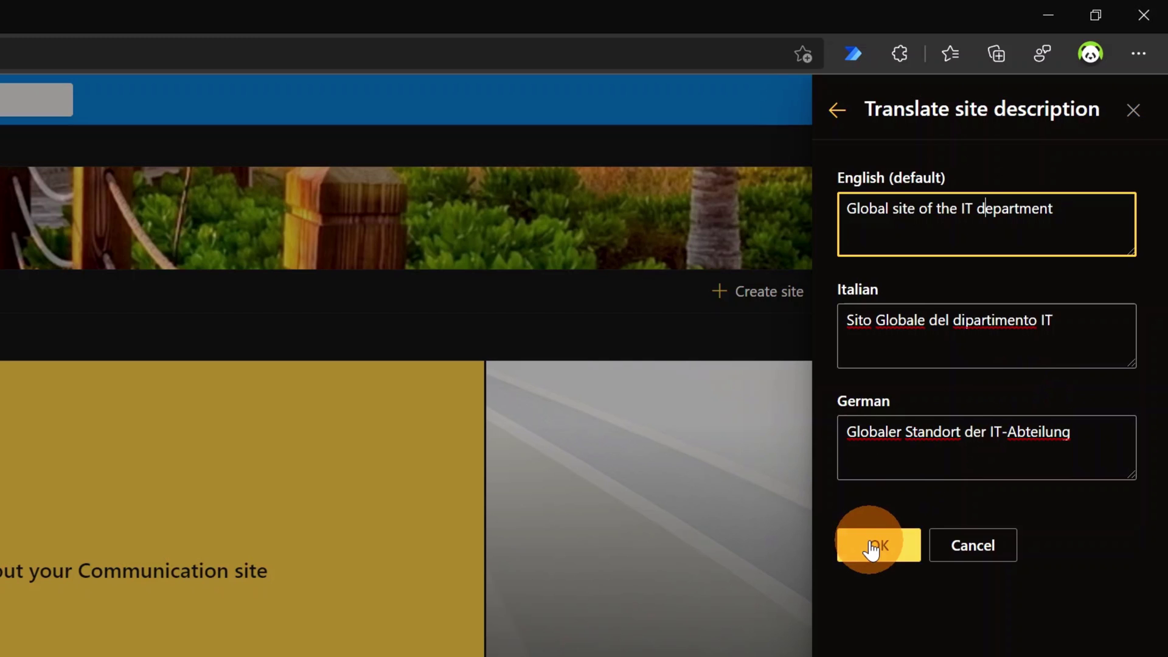
{"action": "left_click", "coordinate": [876, 545]}
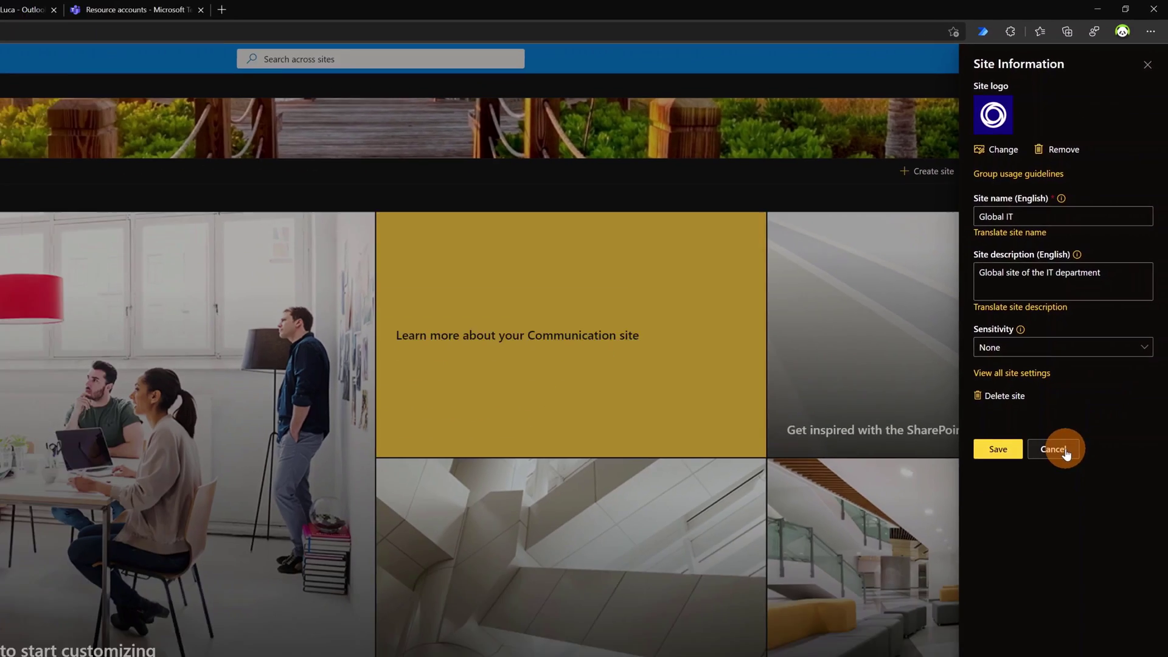
{"action": "left_click", "coordinate": [1061, 448]}
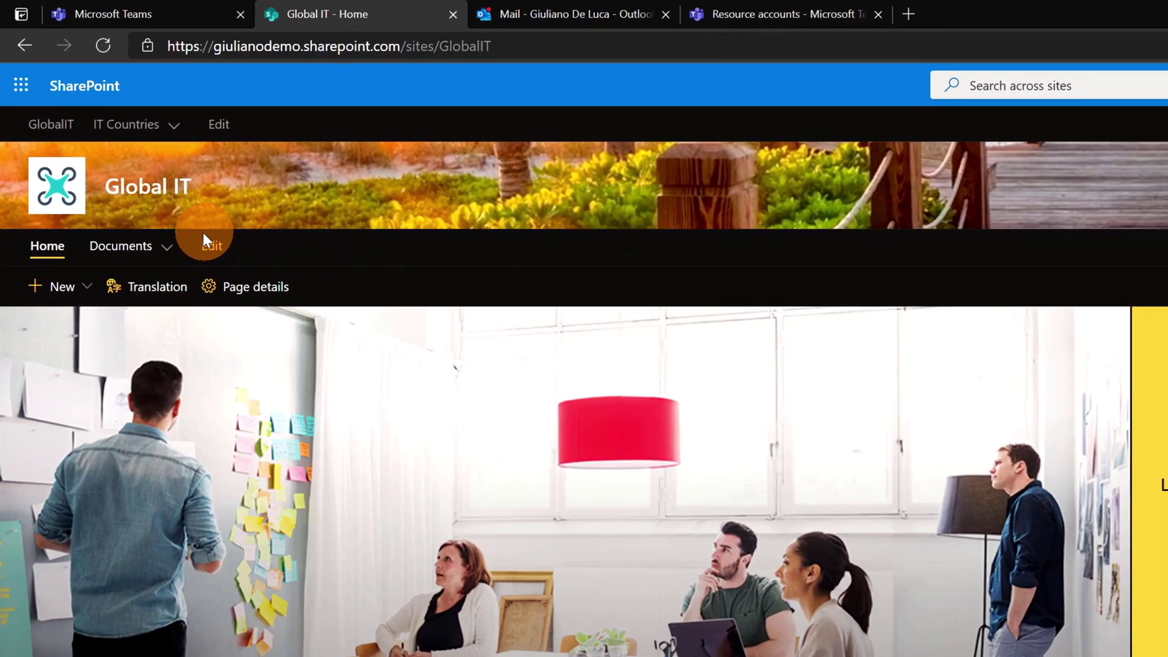
Translate the Documents navigation link as Italian 'Documenti' and German 'Dokumente'.
{"action": "left_click", "coordinate": [207, 241]}
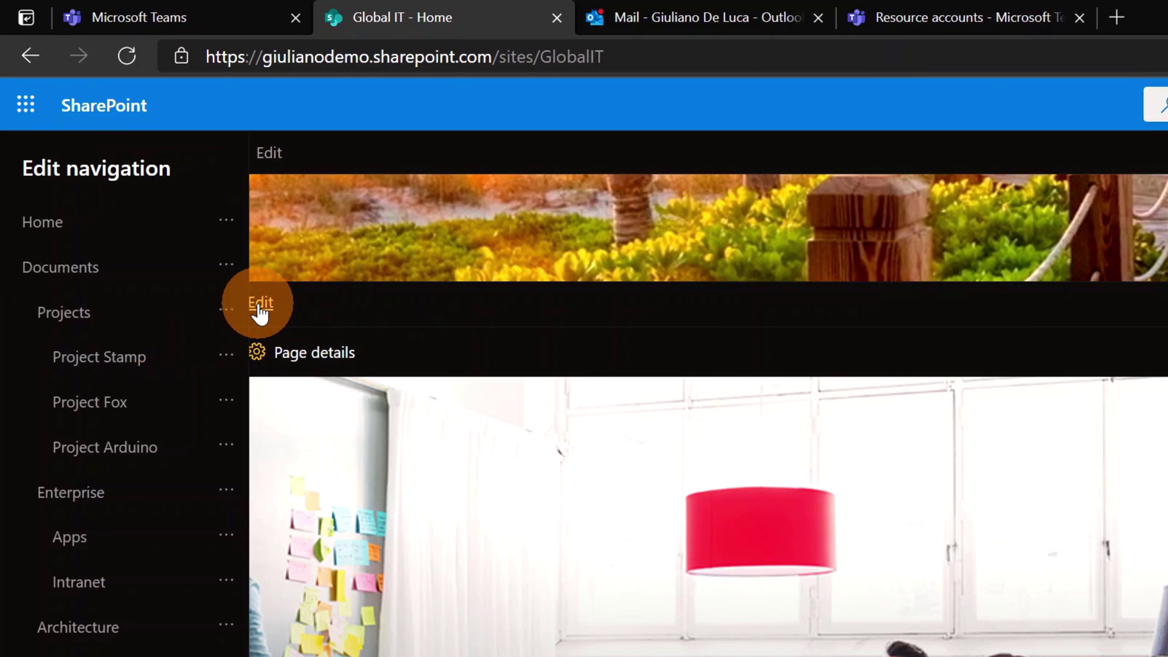
{"action": "left_click", "coordinate": [224, 272]}
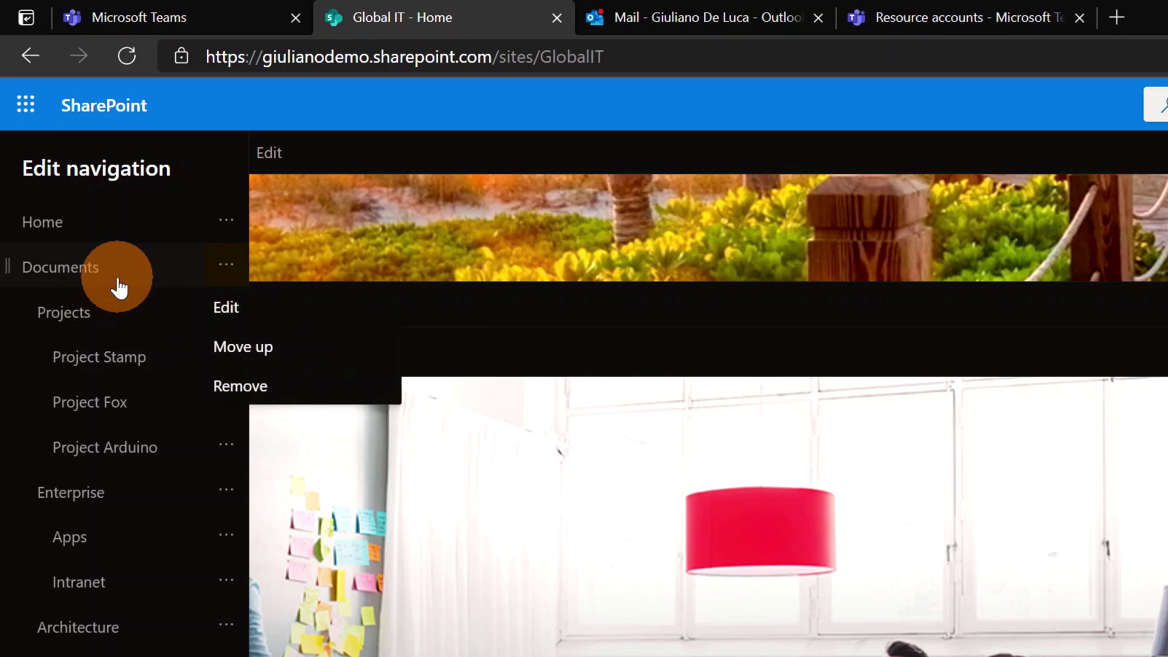
{"action": "left_click", "coordinate": [225, 312]}
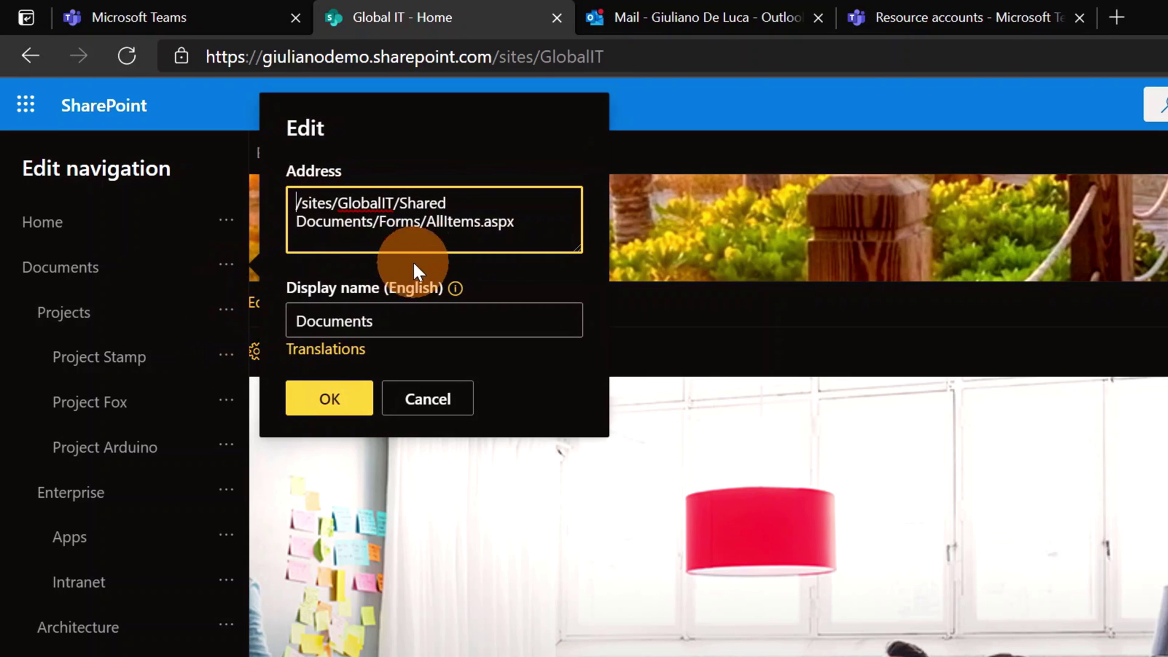
{"action": "left_click", "coordinate": [330, 352]}
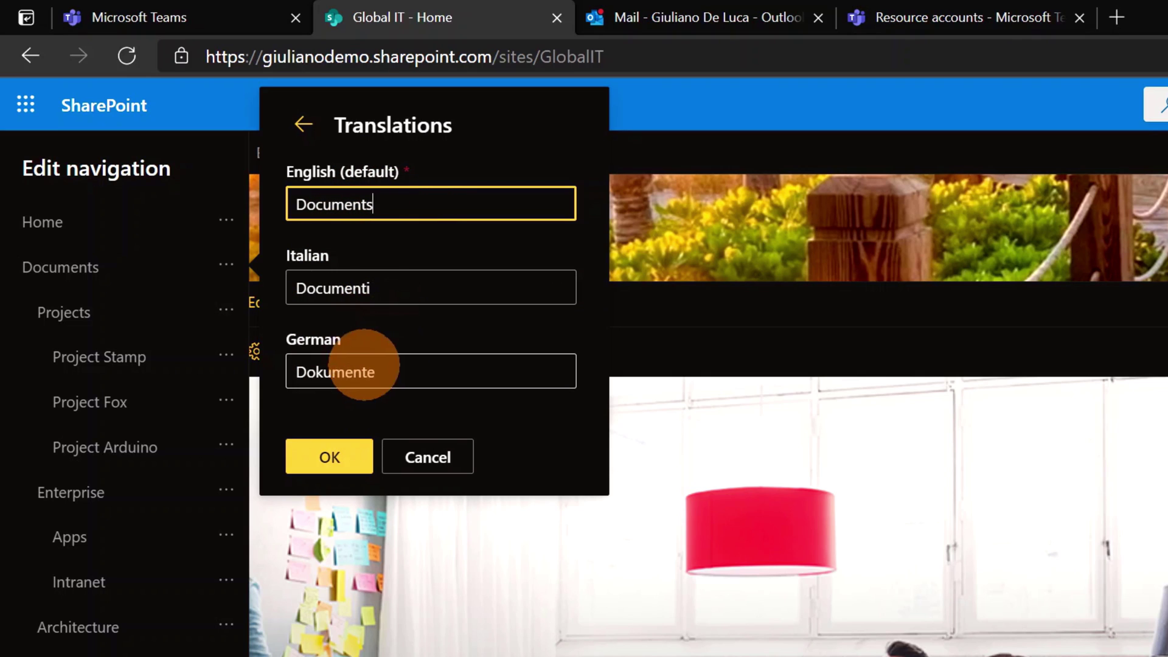
{"action": "left_click", "coordinate": [417, 375]}
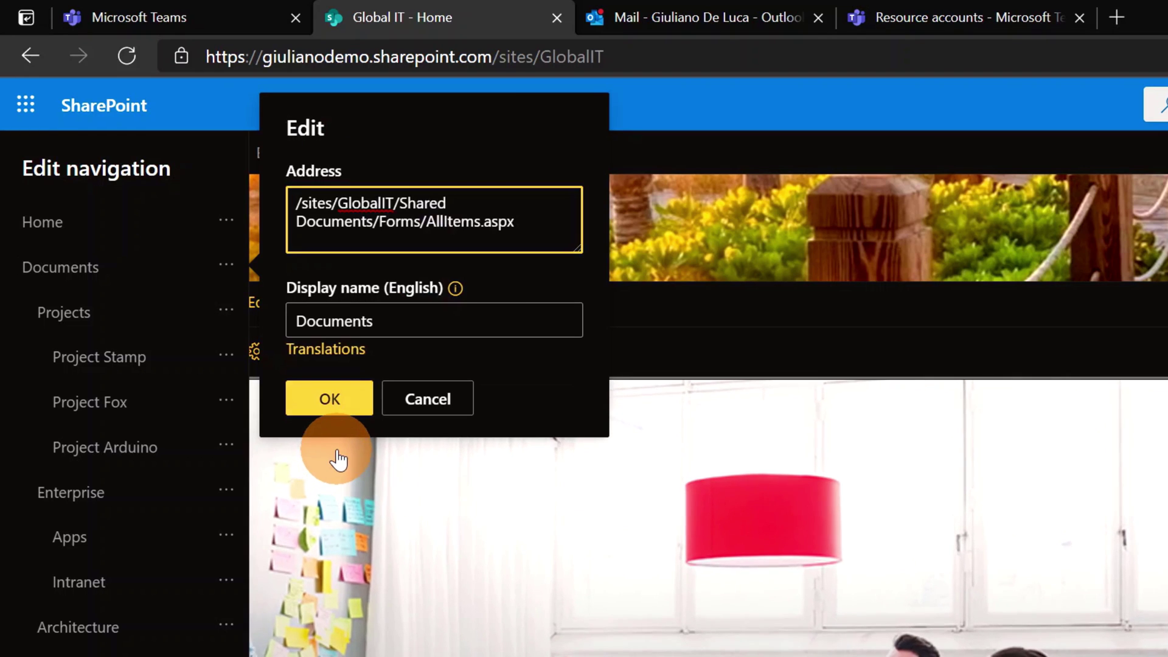
{"action": "left_click", "coordinate": [318, 399]}
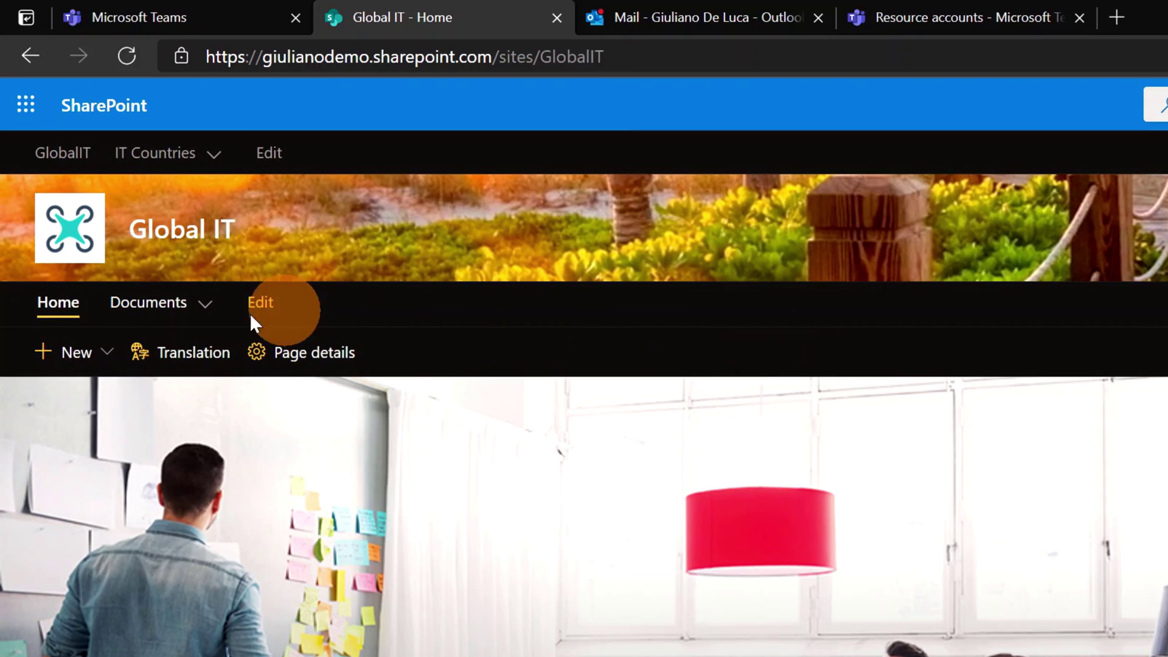
Give the footer About Us link the names 'Circa noi' (Italian) and 'Über uns' (German), then save the footer.
{"action": "left_click", "coordinate": [173, 321]}
{"action": "scroll", "coordinate": [641, 310], "scroll_direction": "down", "scroll_amount": 7}
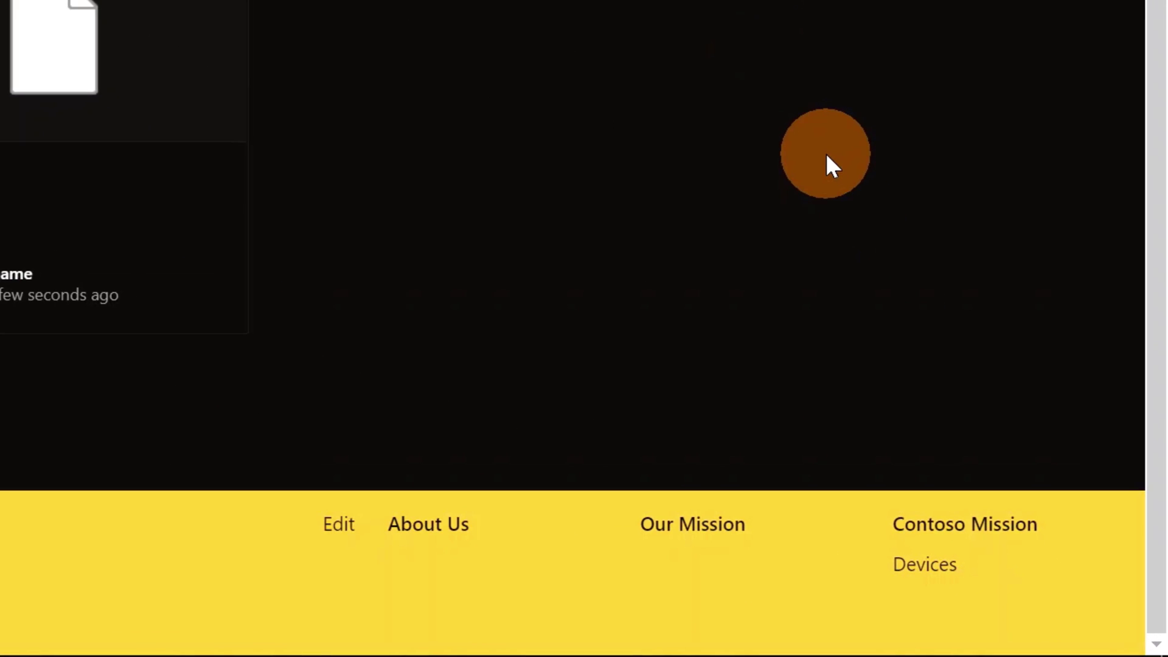
{"action": "left_click", "coordinate": [344, 530]}
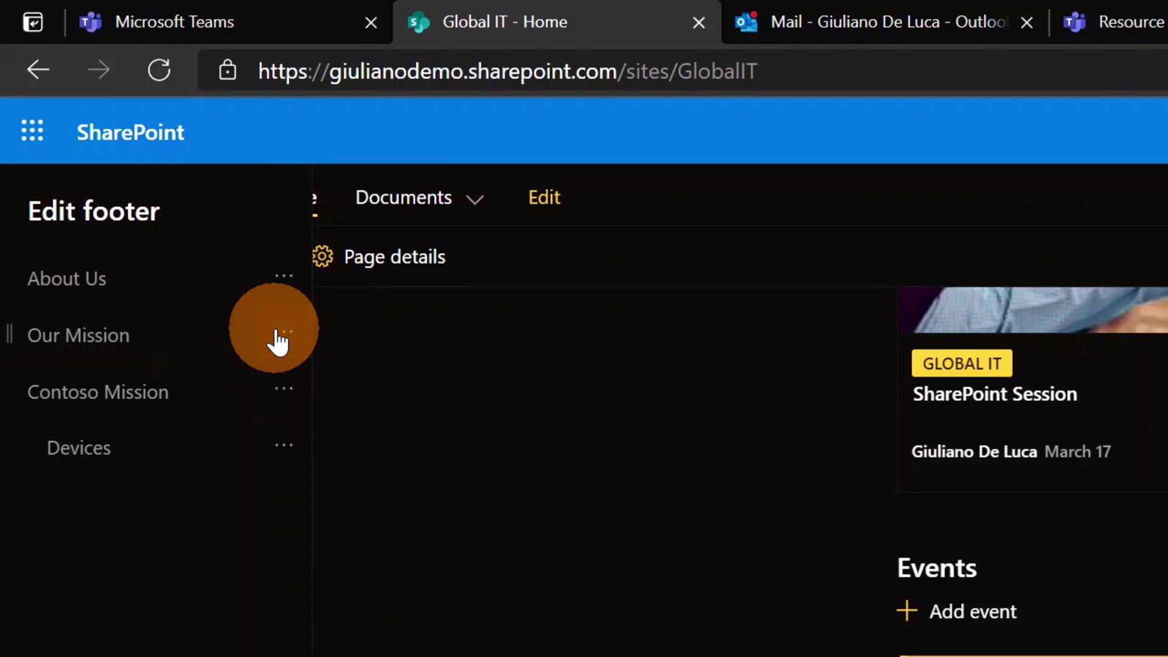
{"action": "left_click", "coordinate": [280, 284]}
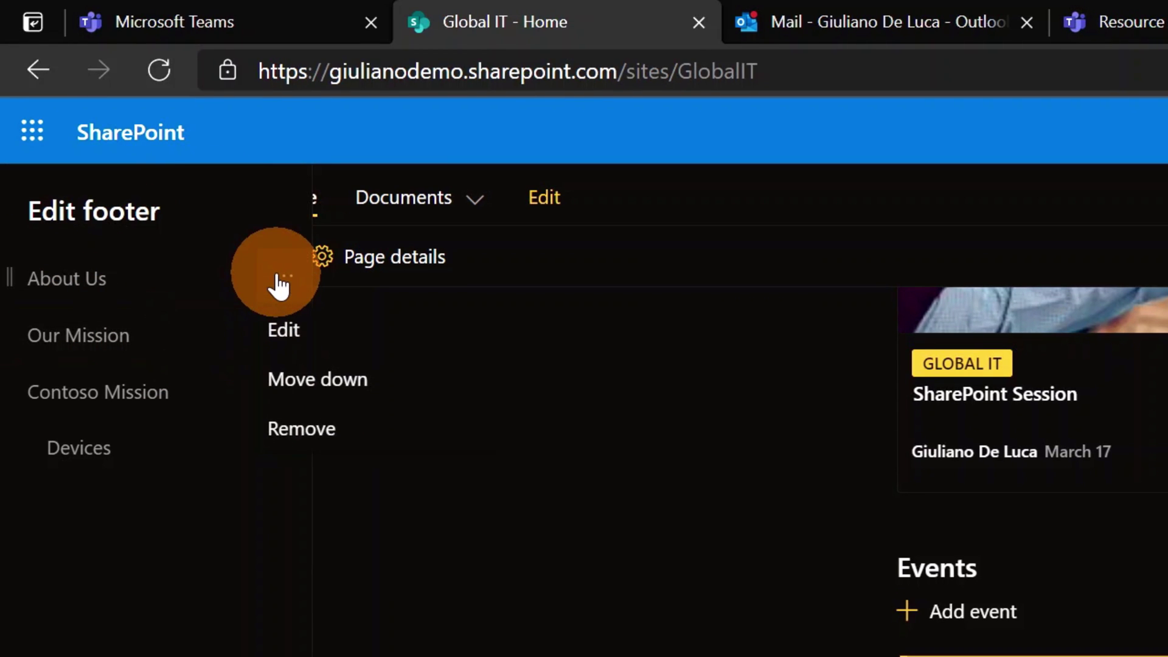
{"action": "left_click", "coordinate": [323, 340]}
{"action": "left_click", "coordinate": [410, 535]}
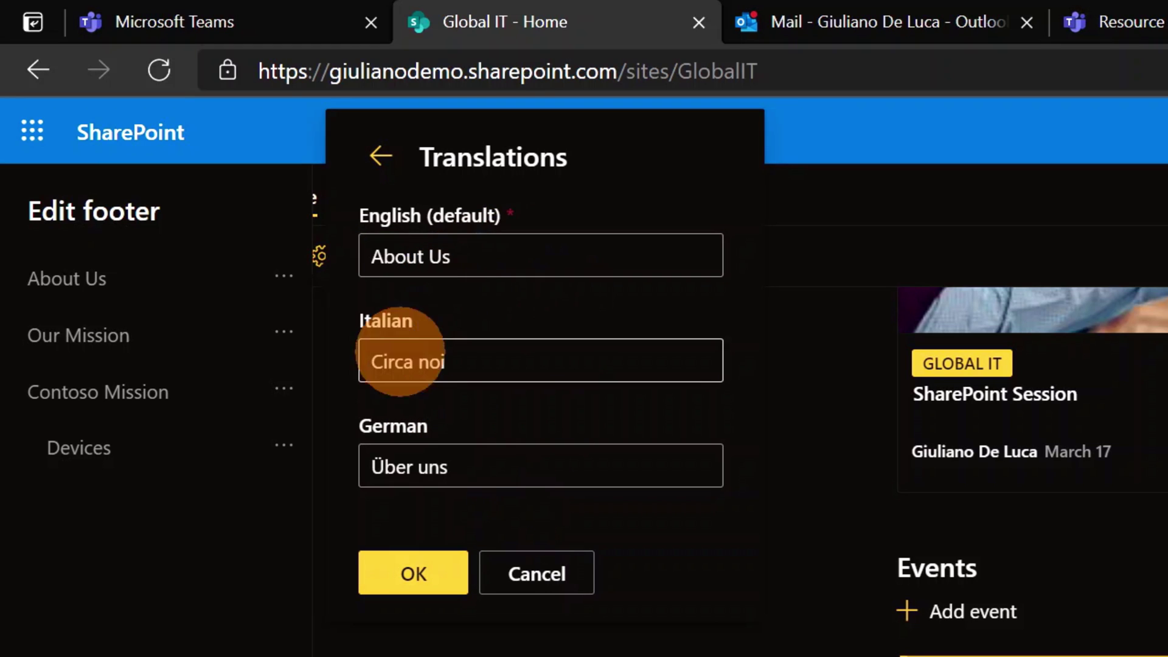
{"action": "left_click", "coordinate": [420, 570]}
{"action": "left_click", "coordinate": [408, 599]}
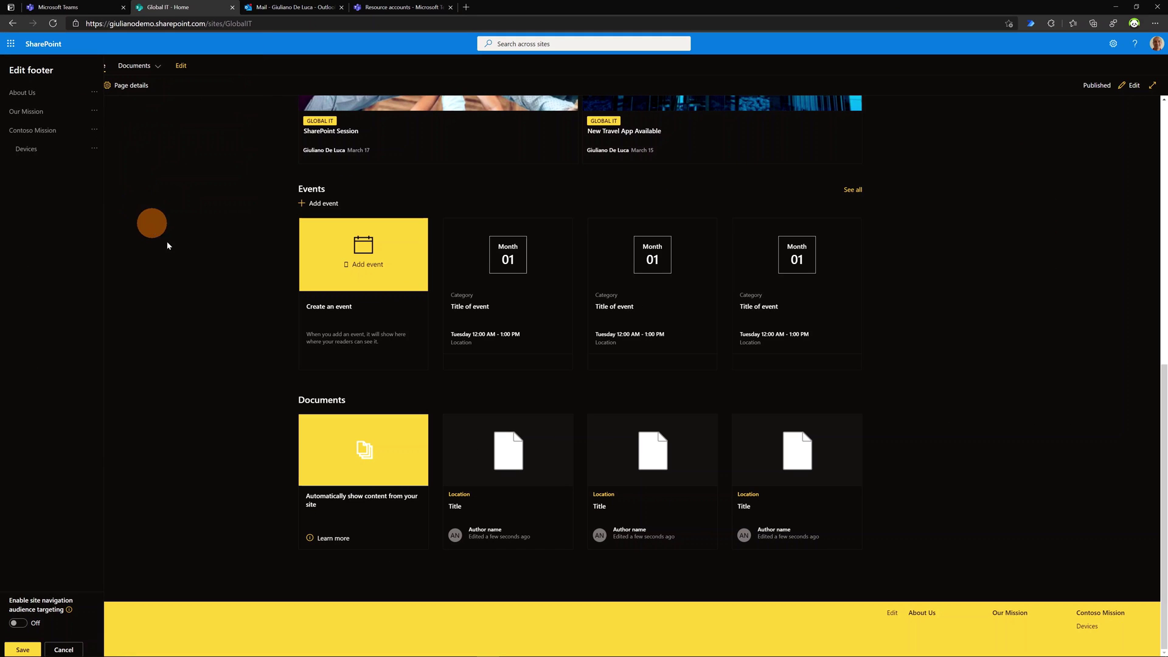
{"action": "left_click", "coordinate": [25, 647]}
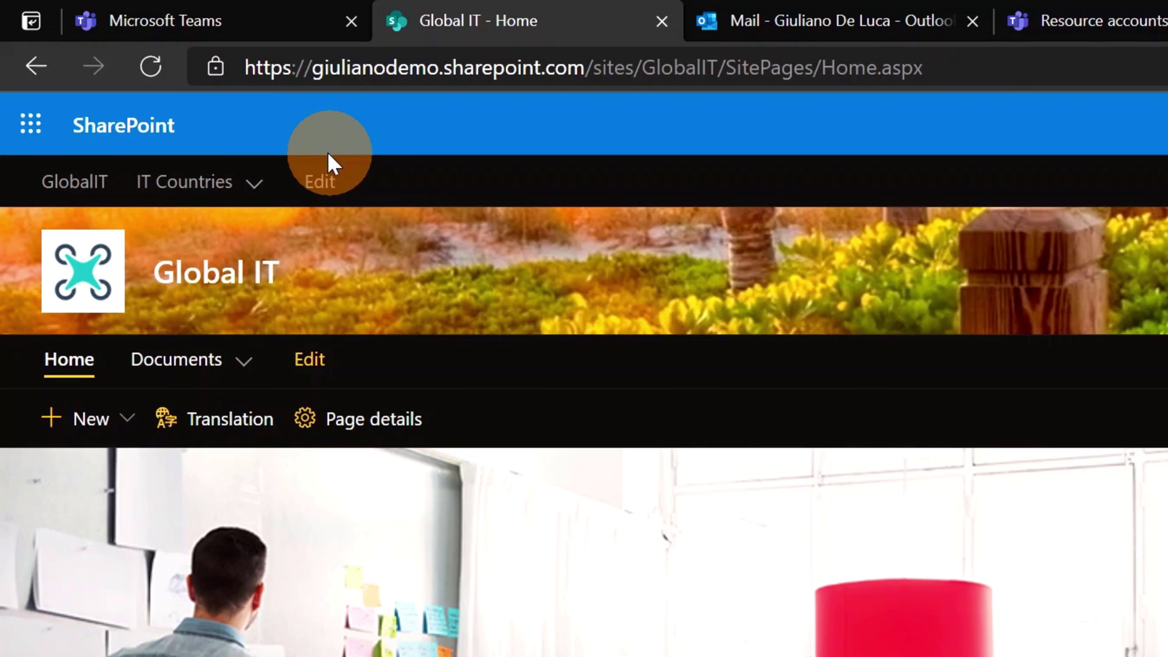
Label the IT Countries hub link 'IT Paesi' in Italian and 'IT Länder' in German.
{"action": "left_click", "coordinate": [182, 181]}
{"action": "left_click", "coordinate": [319, 182]}
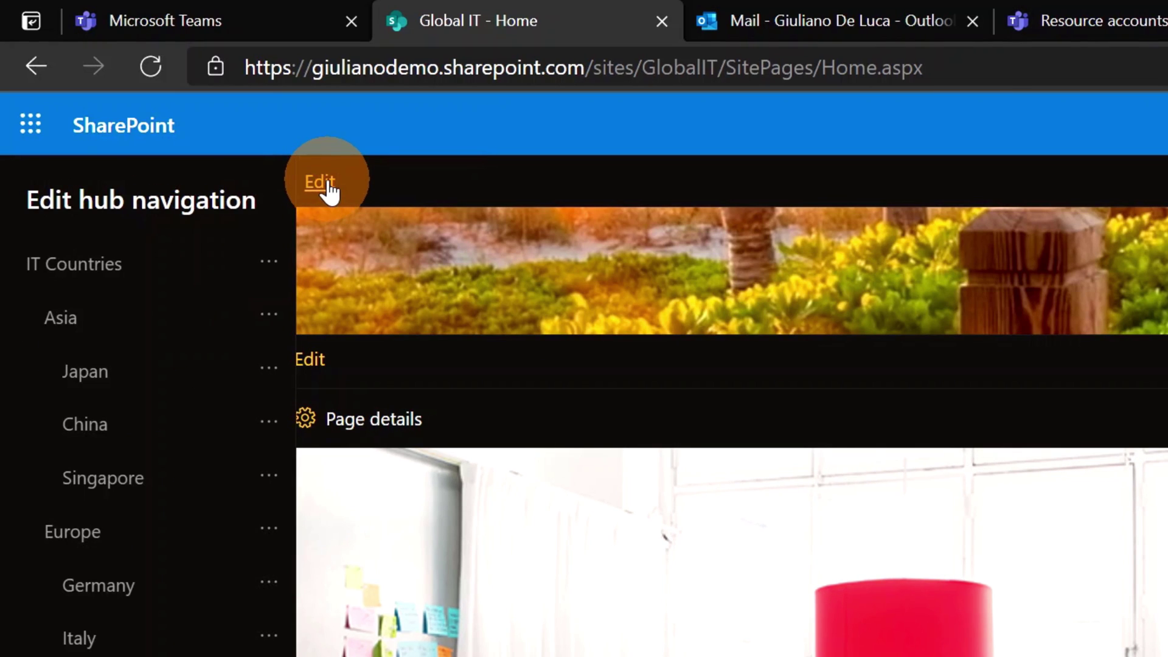
{"action": "left_click", "coordinate": [272, 264]}
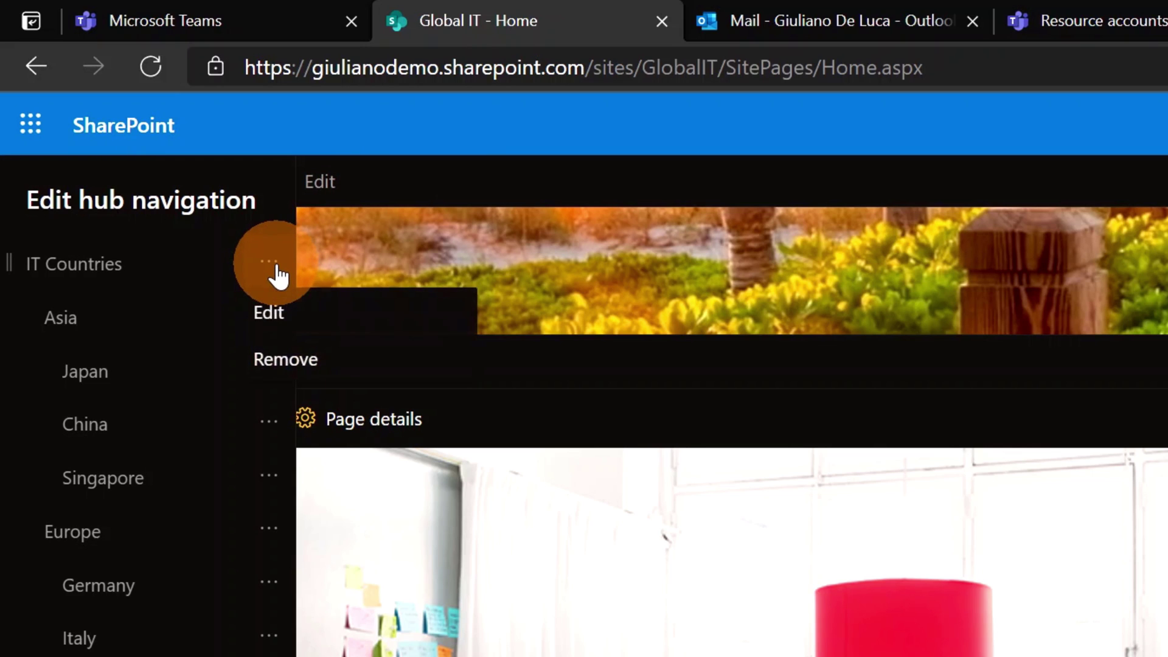
{"action": "left_click", "coordinate": [272, 311]}
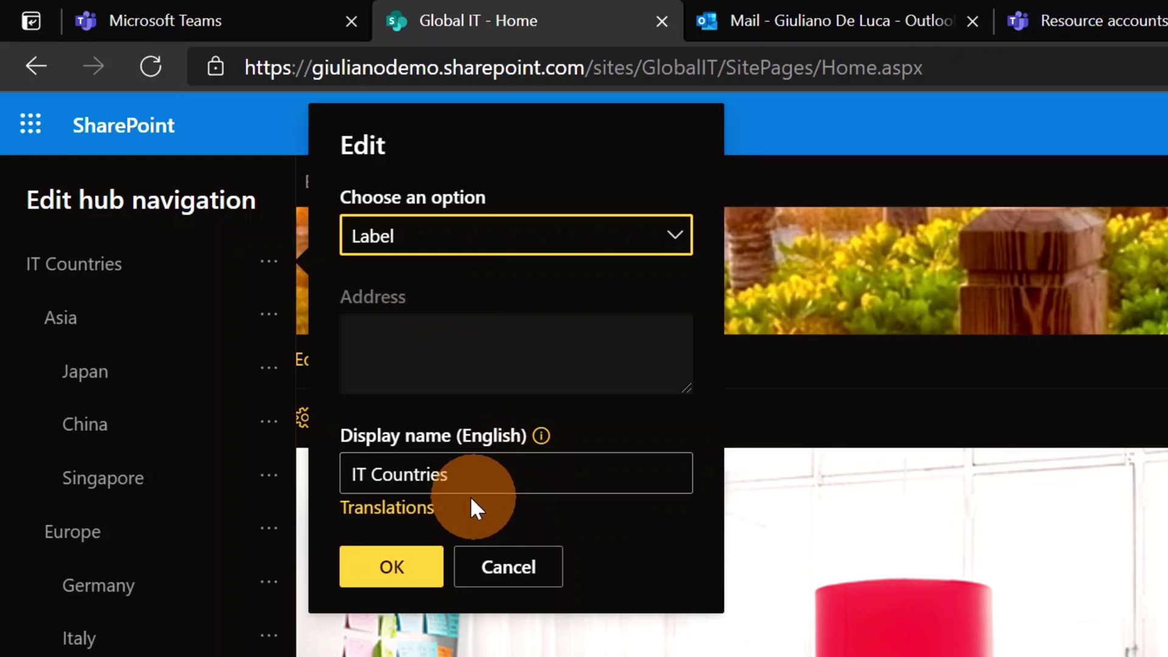
{"action": "left_click", "coordinate": [429, 506]}
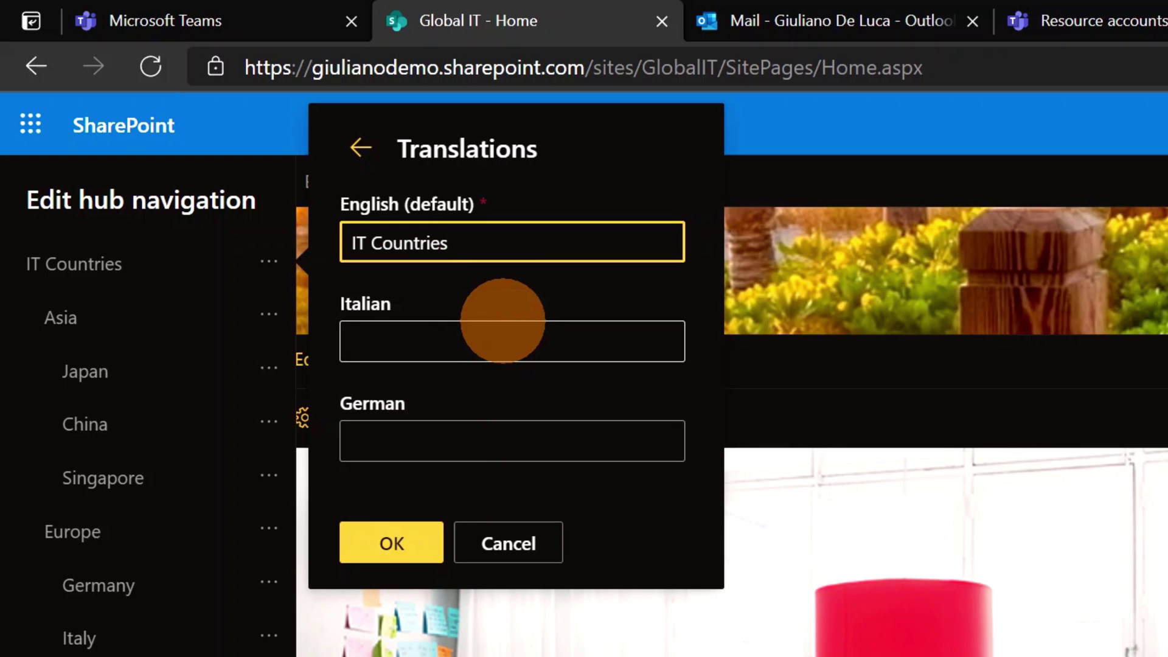
{"action": "left_click", "coordinate": [498, 331]}
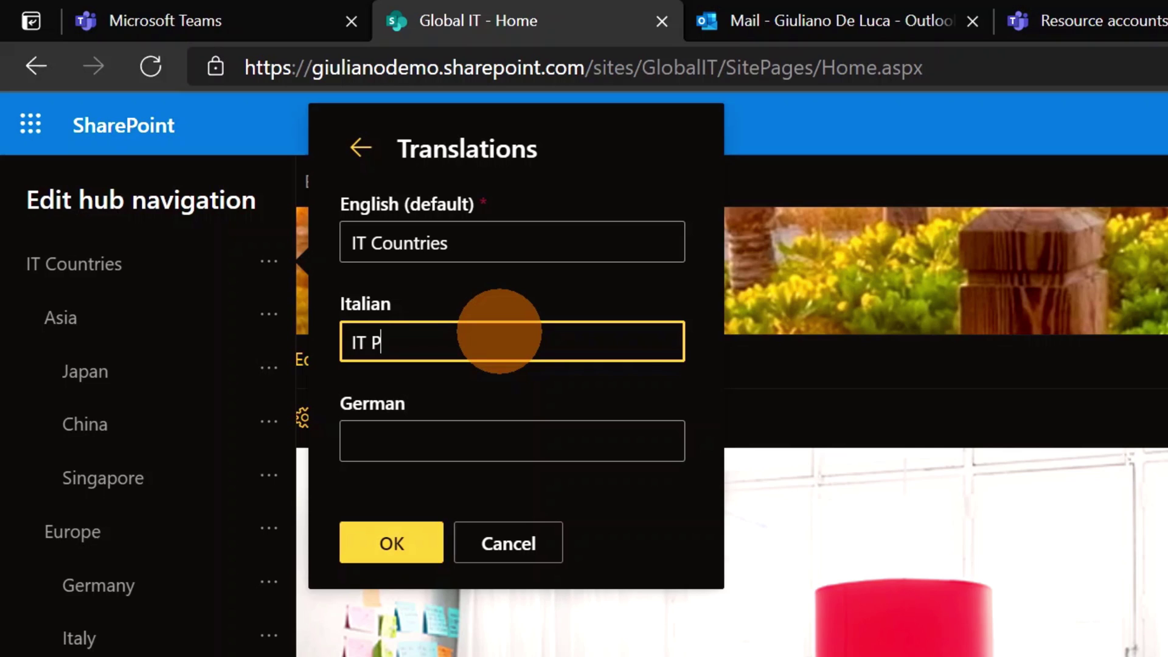
{"action": "type", "text": "IT Paesi"}
{"action": "left_click", "coordinate": [495, 448]}
{"action": "type", "text": "IT Länder"}
{"action": "left_click", "coordinate": [408, 540]}
{"action": "left_click", "coordinate": [404, 567]}
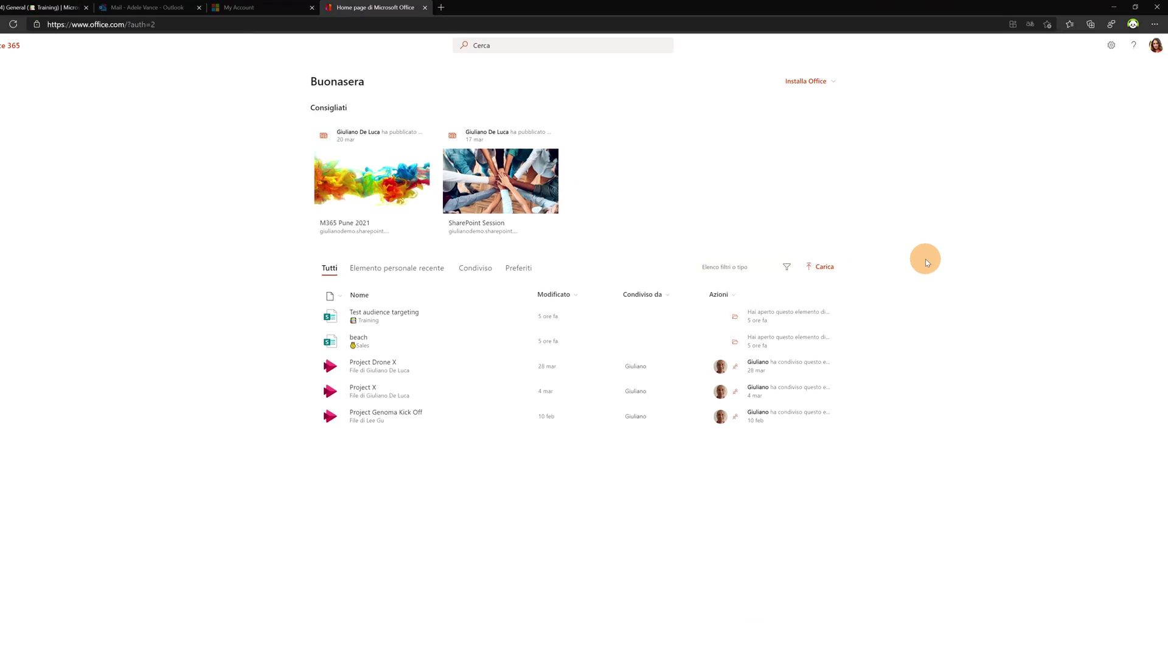
Go from the account menu to the Office profile and reach its Modifica dettagli editing page.
{"action": "left_click", "coordinate": [1158, 52]}
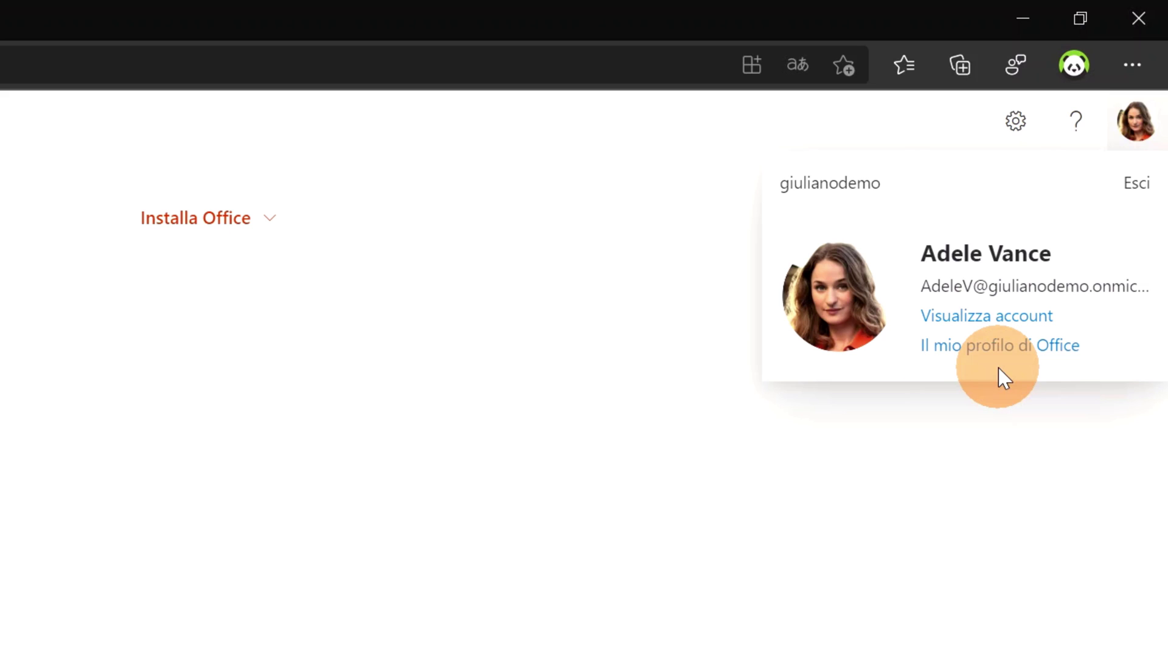
{"action": "left_click", "coordinate": [963, 348]}
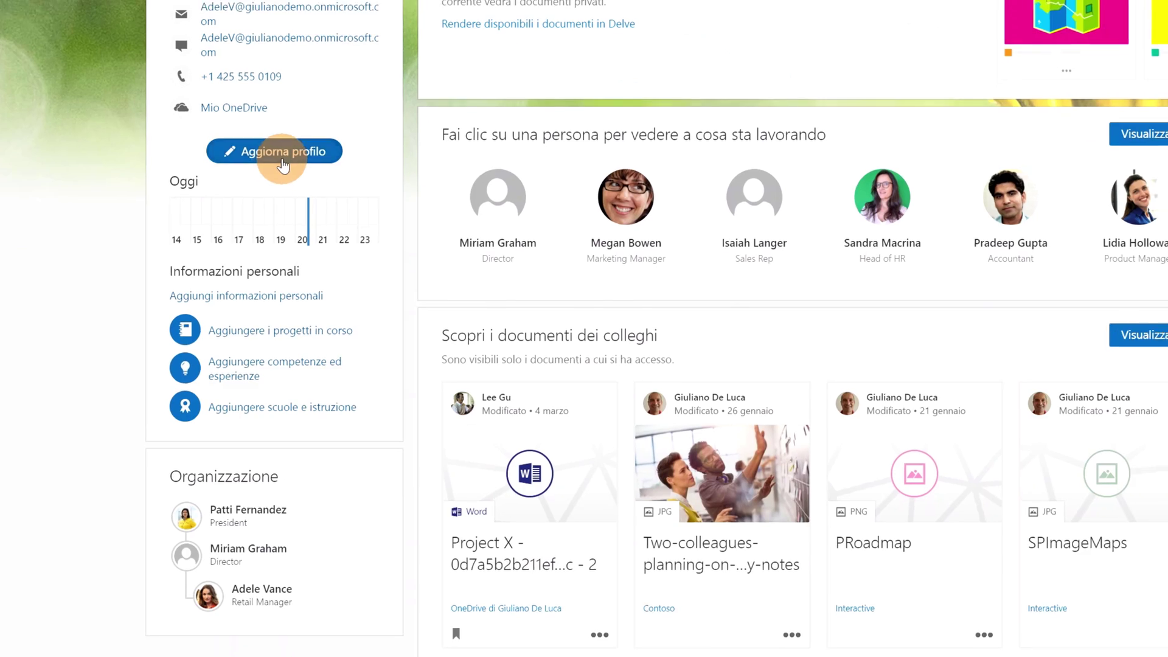
{"action": "left_click", "coordinate": [402, 254]}
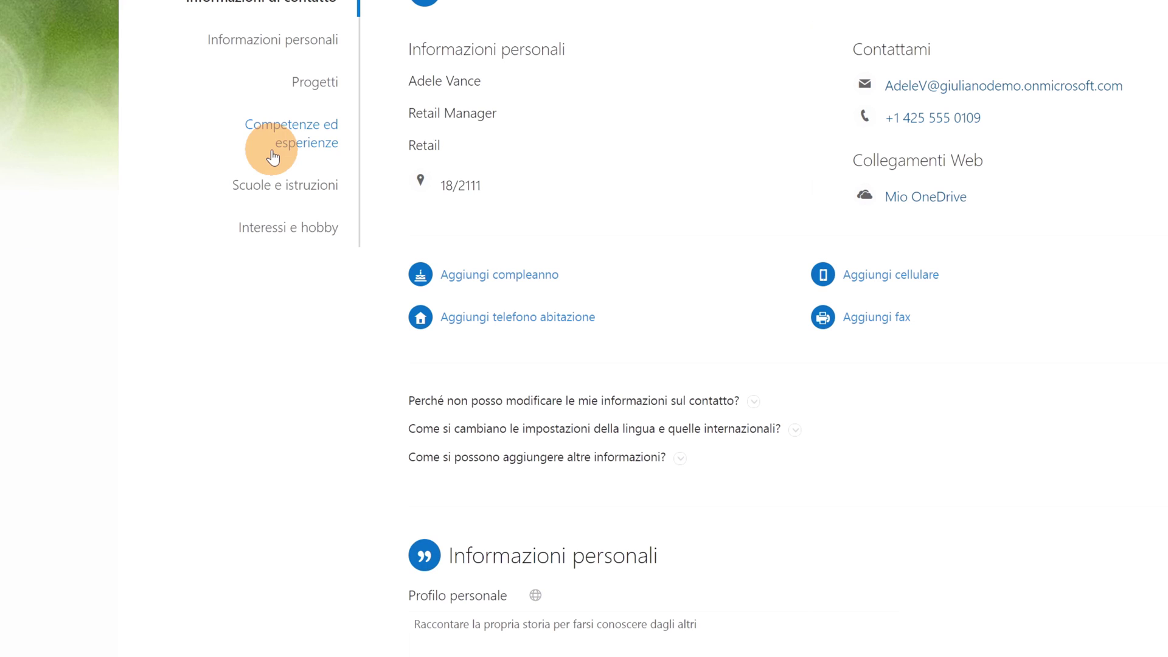
{"action": "left_click", "coordinate": [786, 431]}
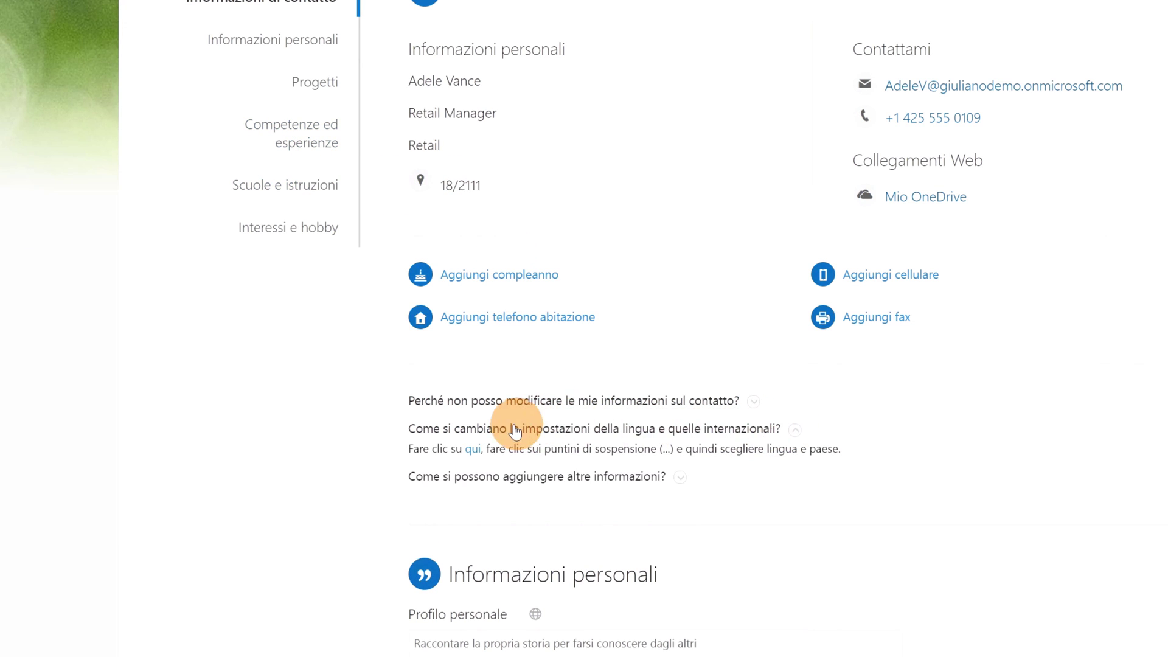
{"action": "left_click", "coordinate": [474, 455]}
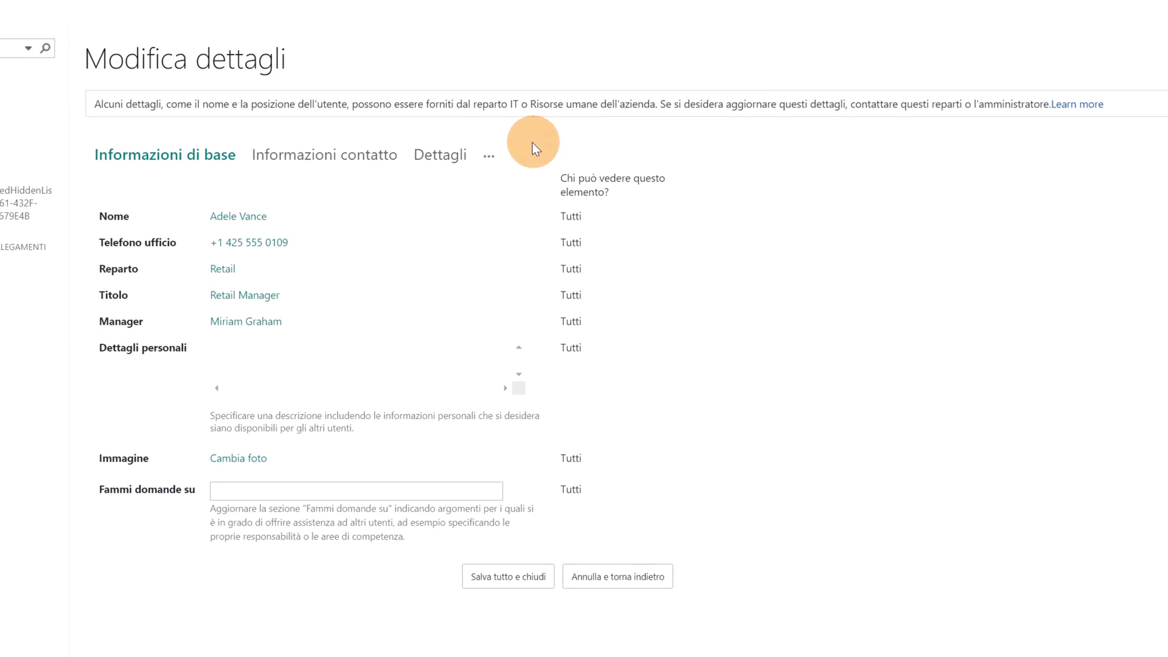
Show the Lingua e area geografica settings, then start a new browser tab with the site address.
{"action": "left_click", "coordinate": [492, 156]}
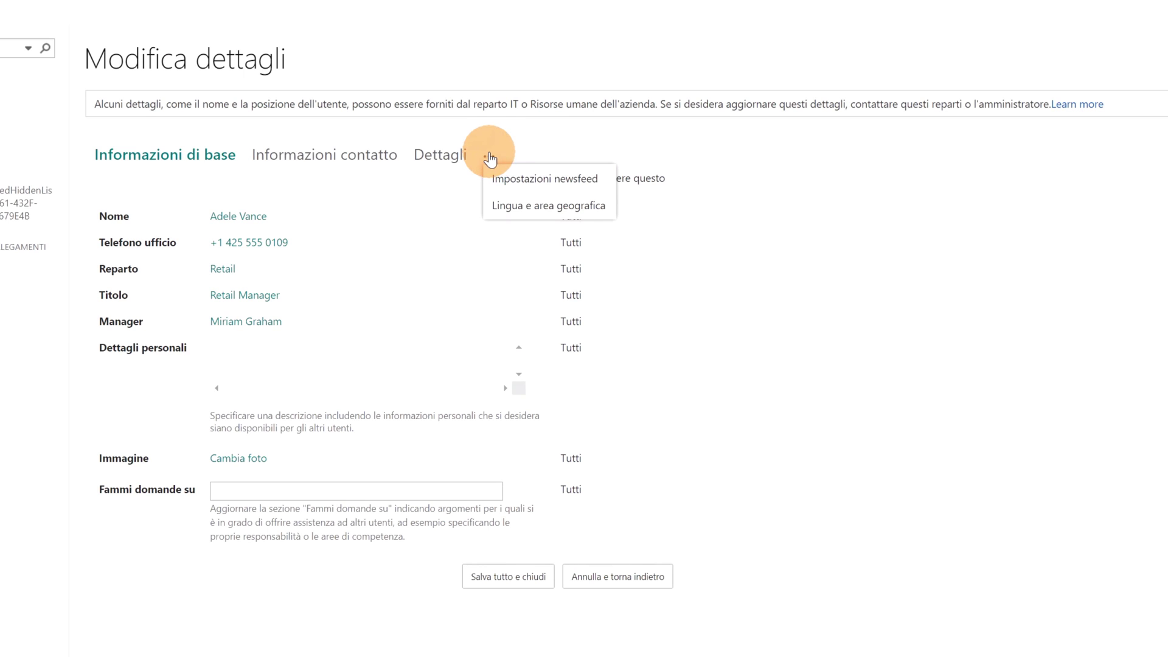
{"action": "left_click", "coordinate": [519, 207]}
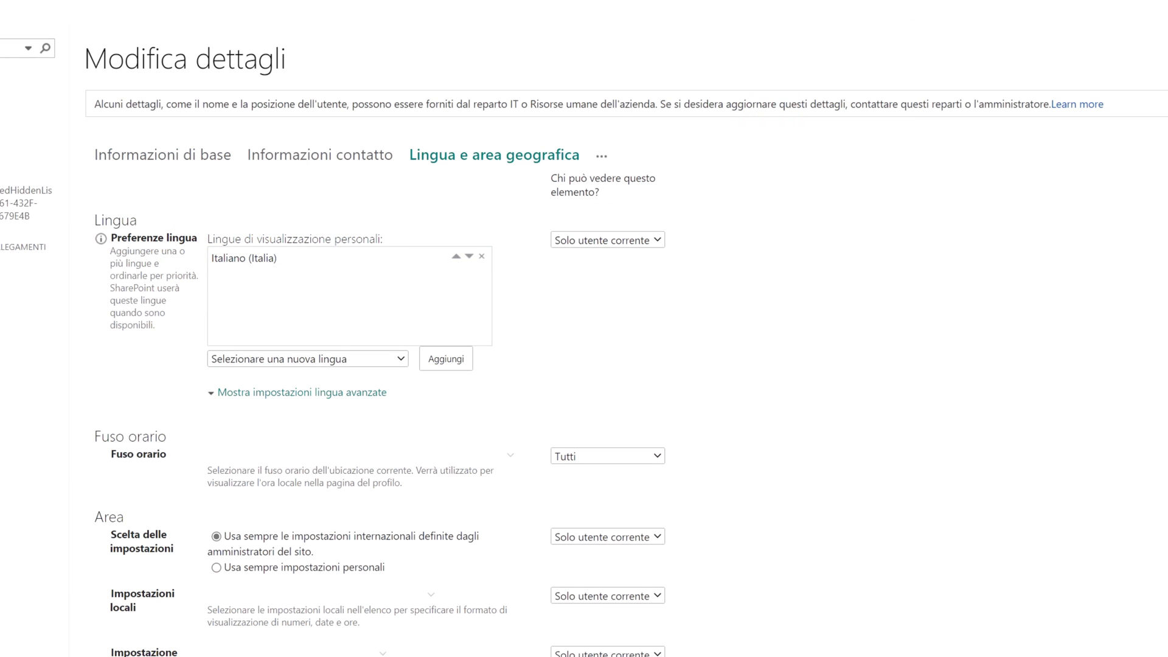
{"action": "left_click", "coordinate": [957, 12]}
{"action": "type", "text": "https://giulianodemo.sharepoint.com/sites/GlobalIT"}
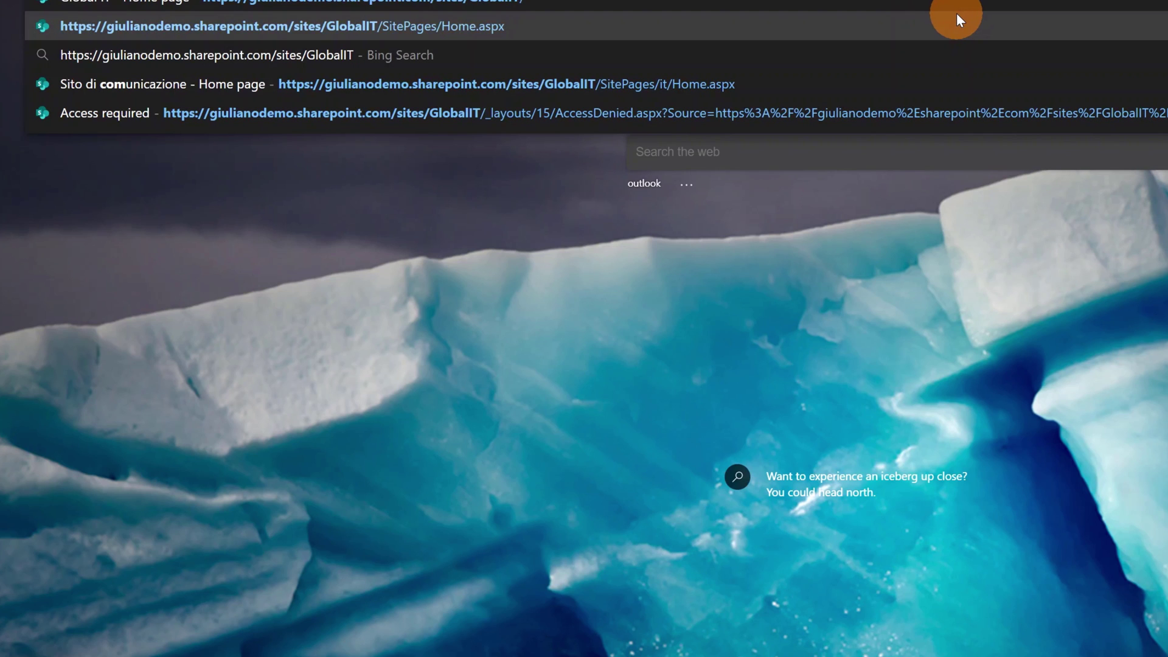
Load the Global IT site and check the Italian Documenti link and footer.
{"action": "key", "text": "Return"}
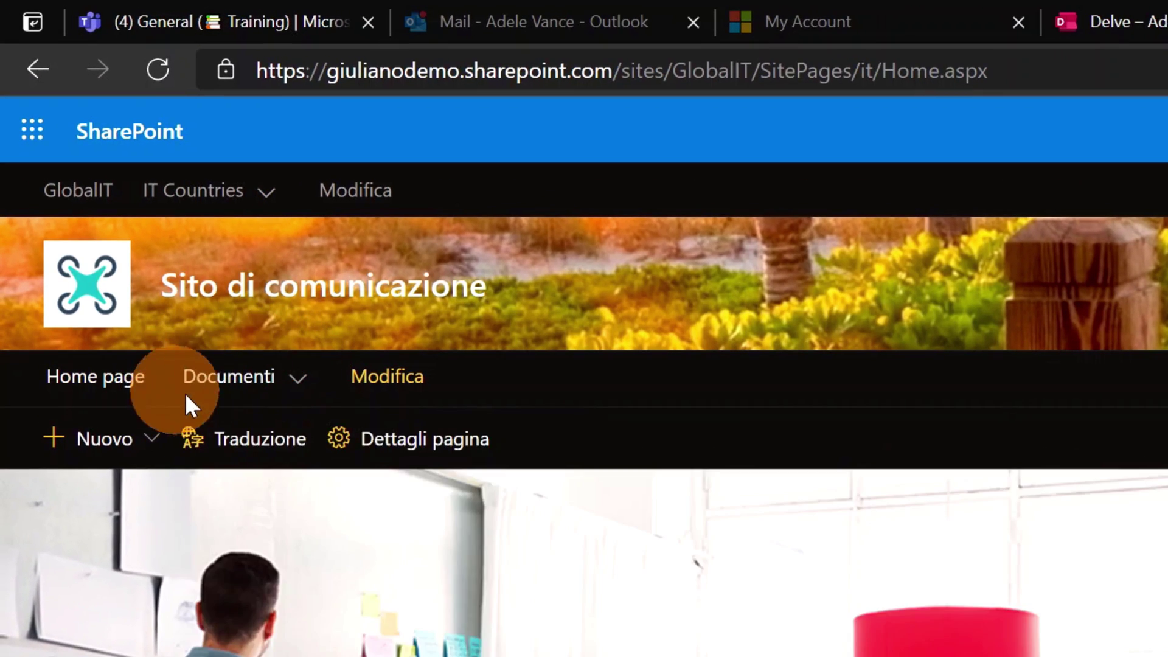
{"action": "mouse_move", "coordinate": [115, 217]}
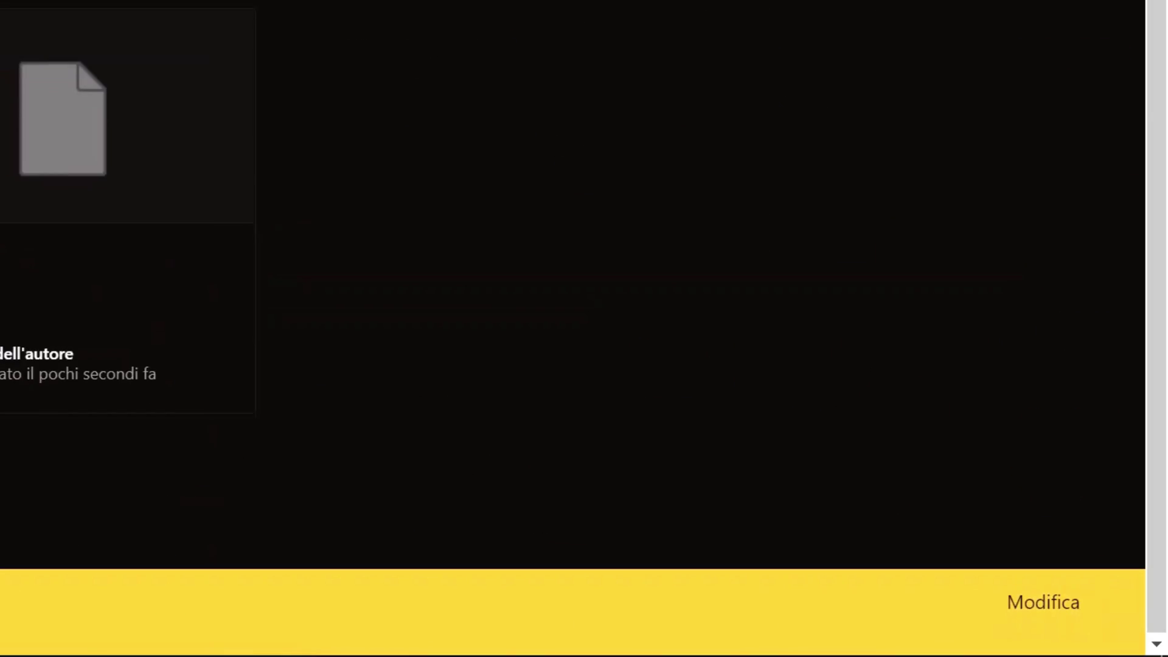
{"action": "scroll", "coordinate": [583, 328], "scroll_direction": "down", "scroll_amount": 5}
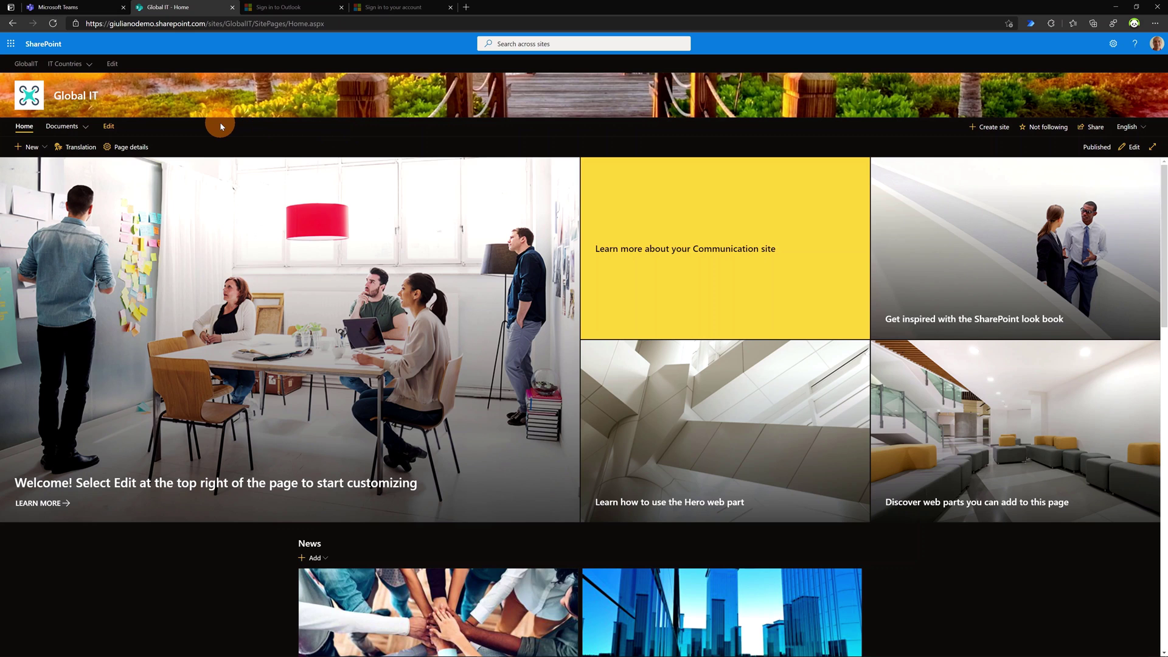
Create a blank news post and title it 'New Partnership'.
{"action": "left_click", "coordinate": [39, 149]}
{"action": "left_click", "coordinate": [28, 217]}
{"action": "left_click", "coordinate": [137, 160]}
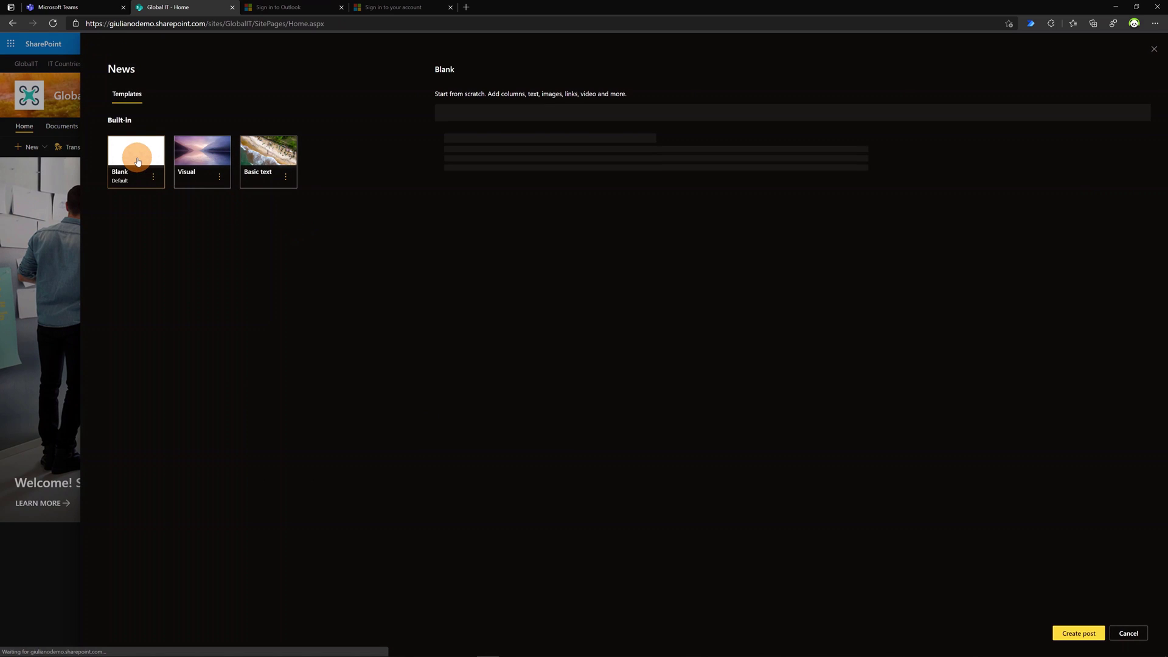
{"action": "left_click", "coordinate": [1069, 634]}
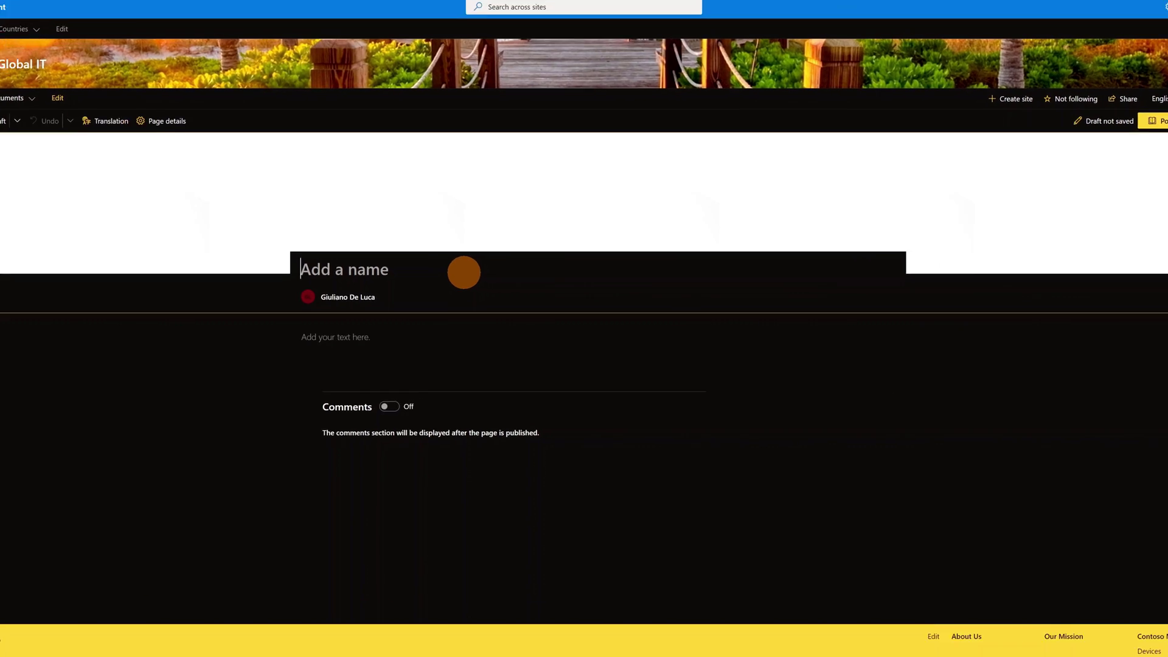
{"action": "type", "text": "New Partnership"}
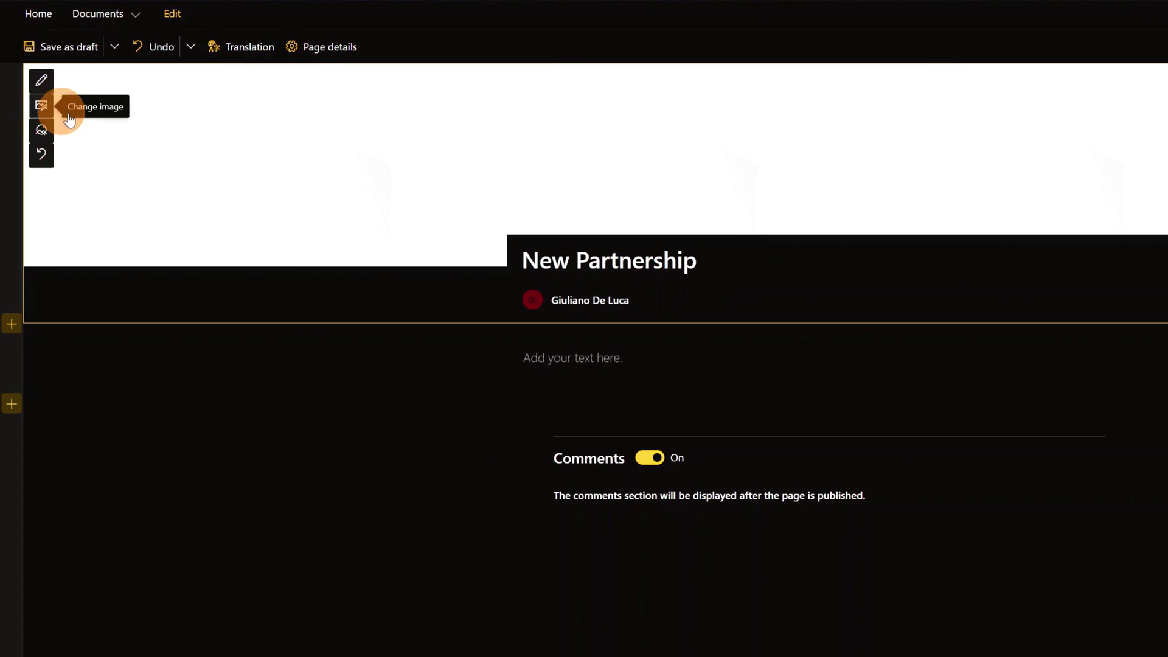
Set the banner to the hands stock photo found by searching 'partner'.
{"action": "left_click", "coordinate": [70, 119]}
{"action": "left_click", "coordinate": [195, 19]}
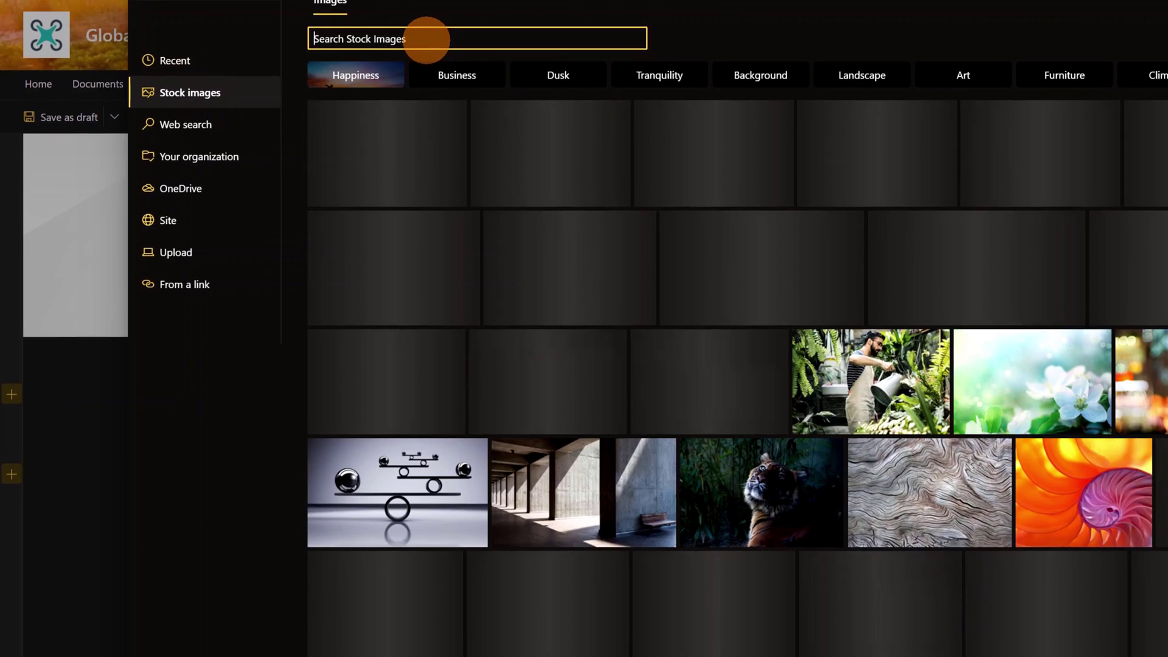
{"action": "type", "text": "partner"}
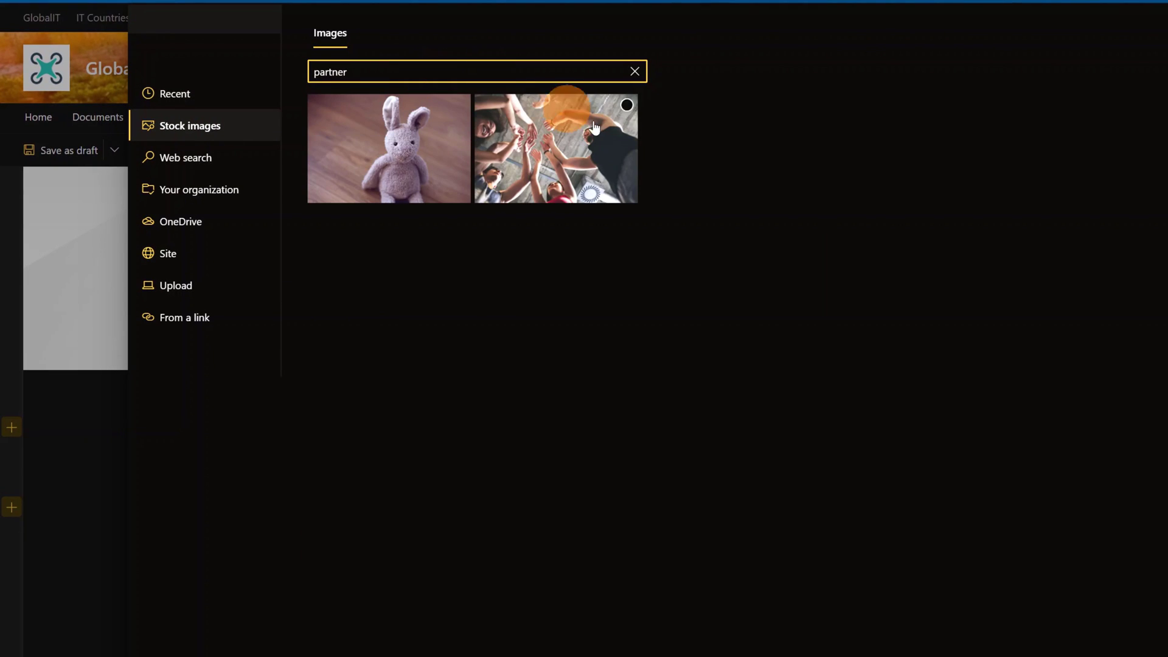
{"action": "left_click", "coordinate": [627, 106]}
{"action": "left_click", "coordinate": [630, 107]}
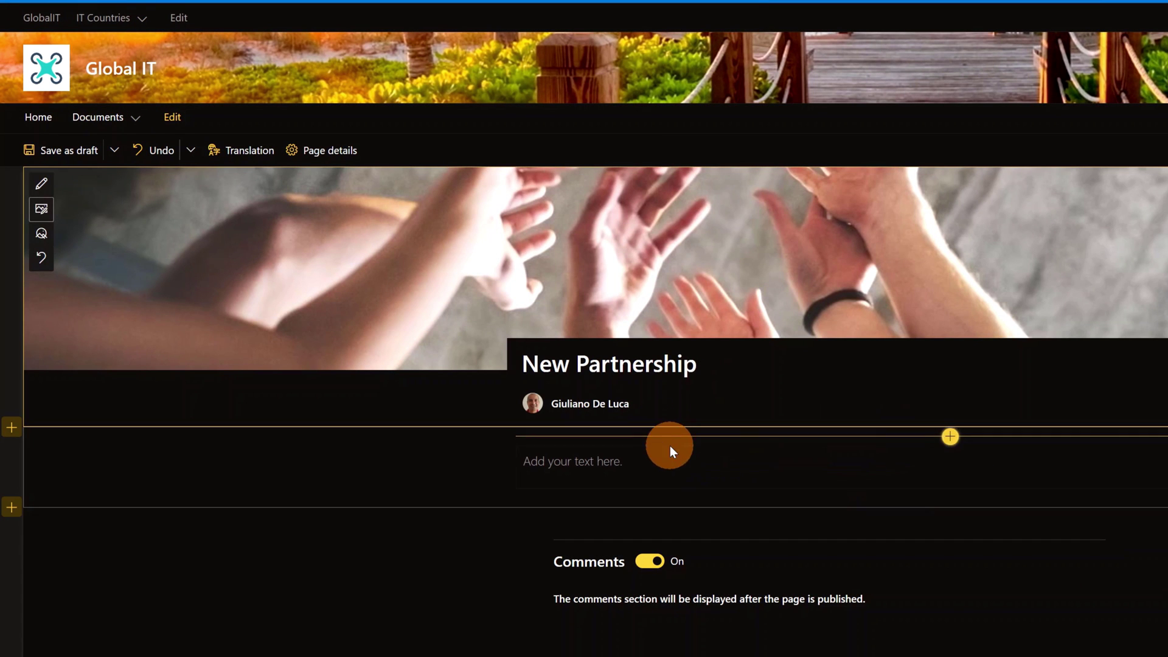
Add the text 'We are extremely delighted to announce our partnership with XXXX' and publish the post.
{"action": "left_click", "coordinate": [673, 469]}
{"action": "type", "text": "We are extremely delighted to announce our partnership with XXXX"}
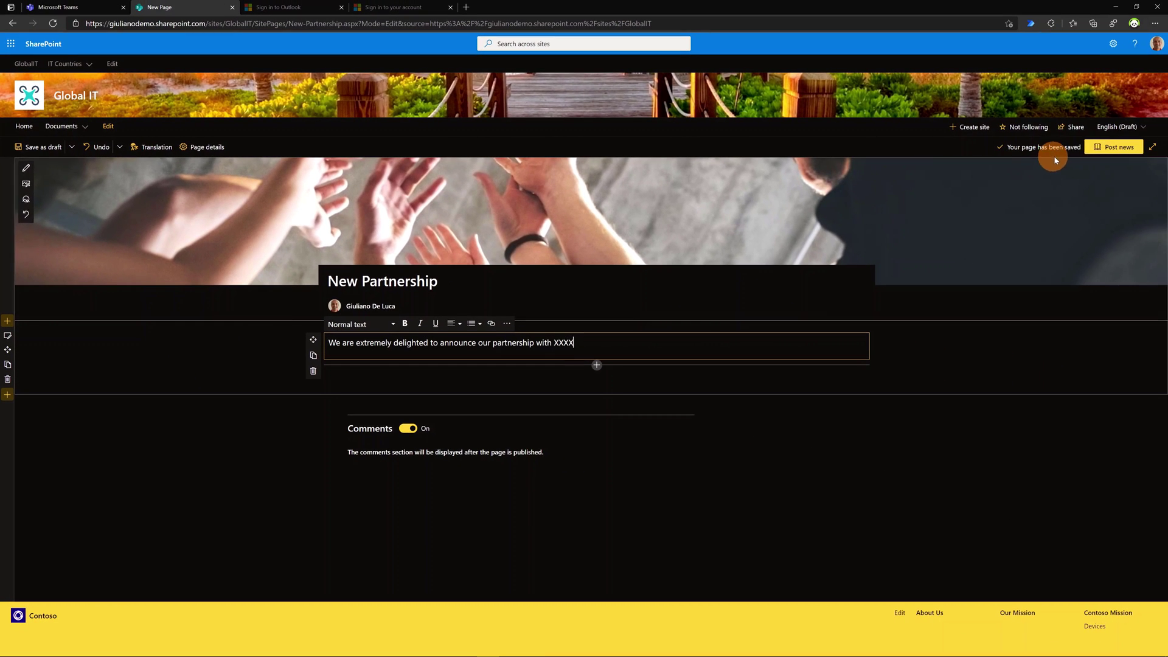
{"action": "left_click", "coordinate": [1101, 149]}
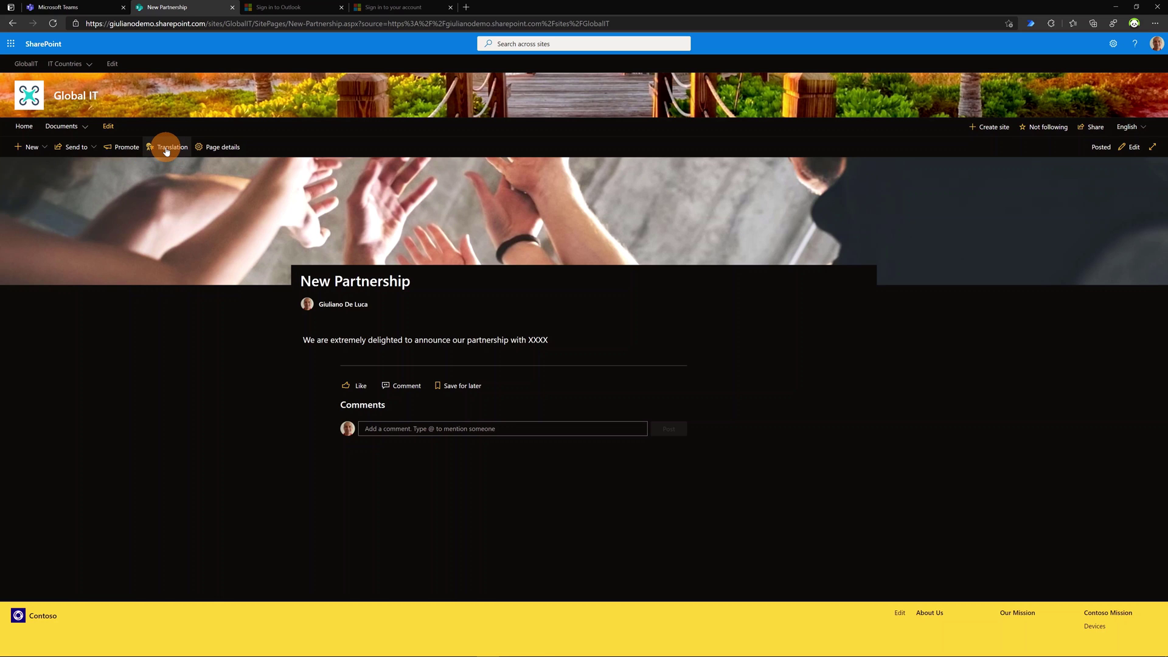
Create Italian and German translation copies of the New Partnership page from the Translation pane.
{"action": "left_click", "coordinate": [166, 148]}
{"action": "left_click", "coordinate": [1054, 141]}
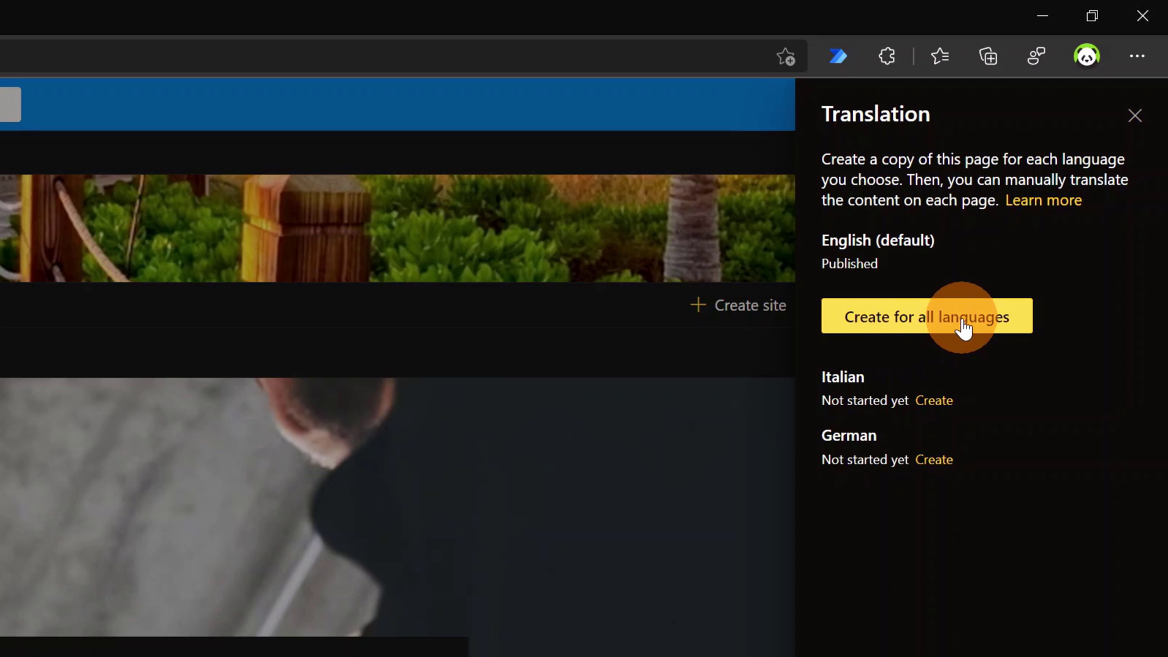
{"action": "left_click", "coordinate": [962, 322]}
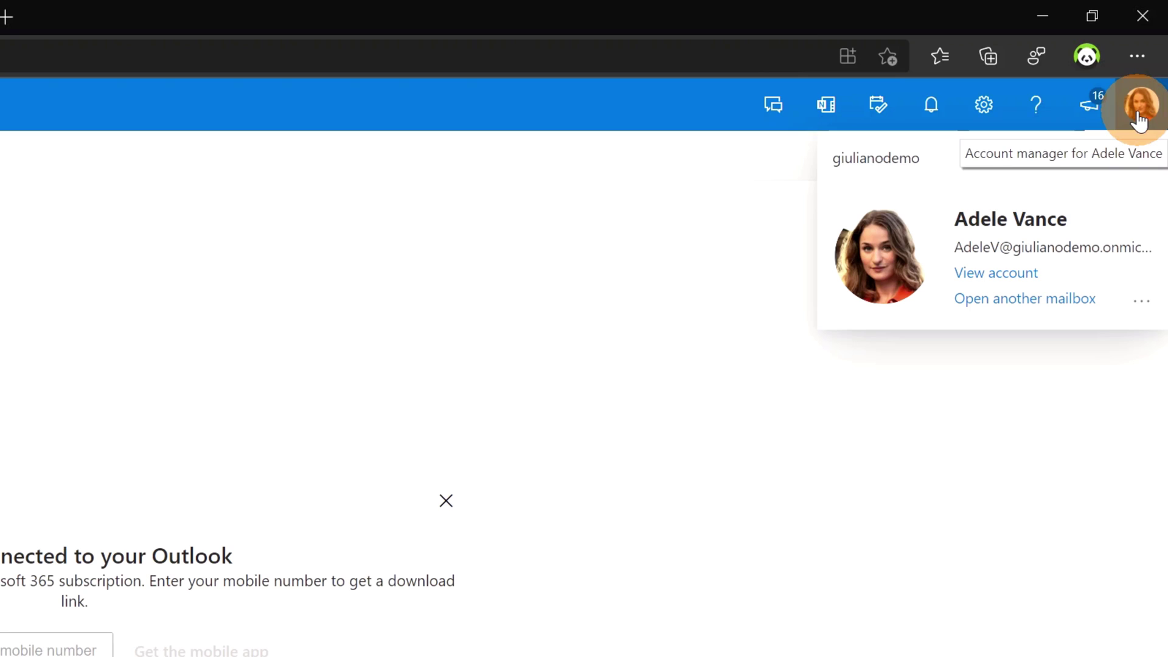
Open the 'Italian translation requested' email and start translating the New Partnership page into Italian.
{"action": "left_click", "coordinate": [326, 164]}
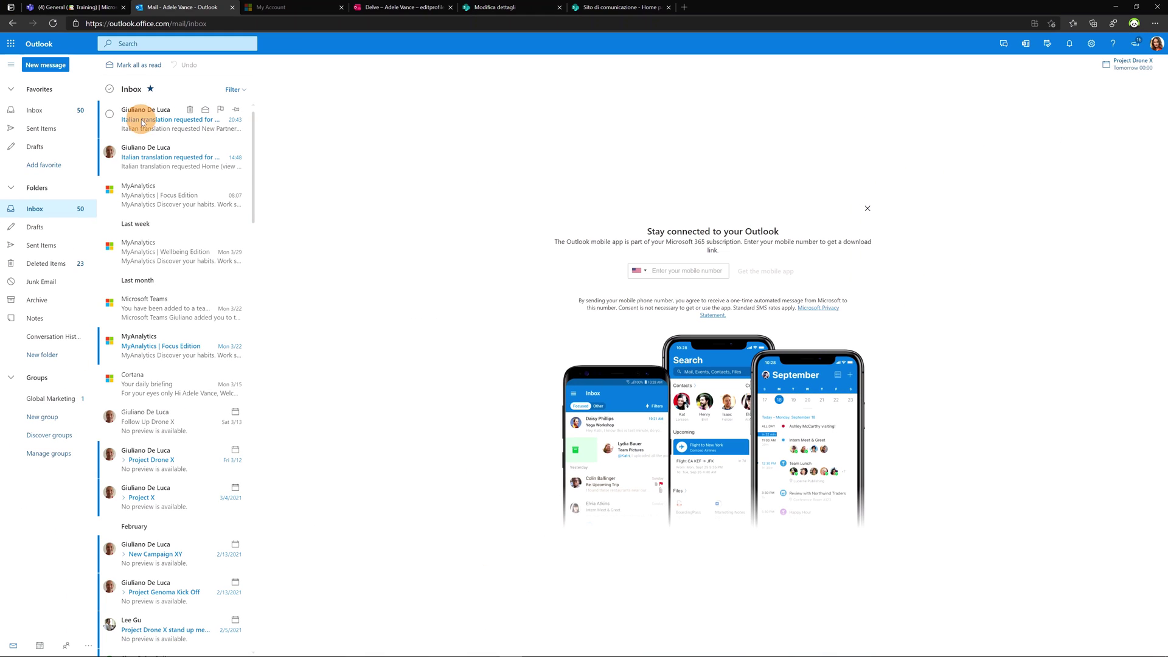
{"action": "left_click", "coordinate": [156, 121]}
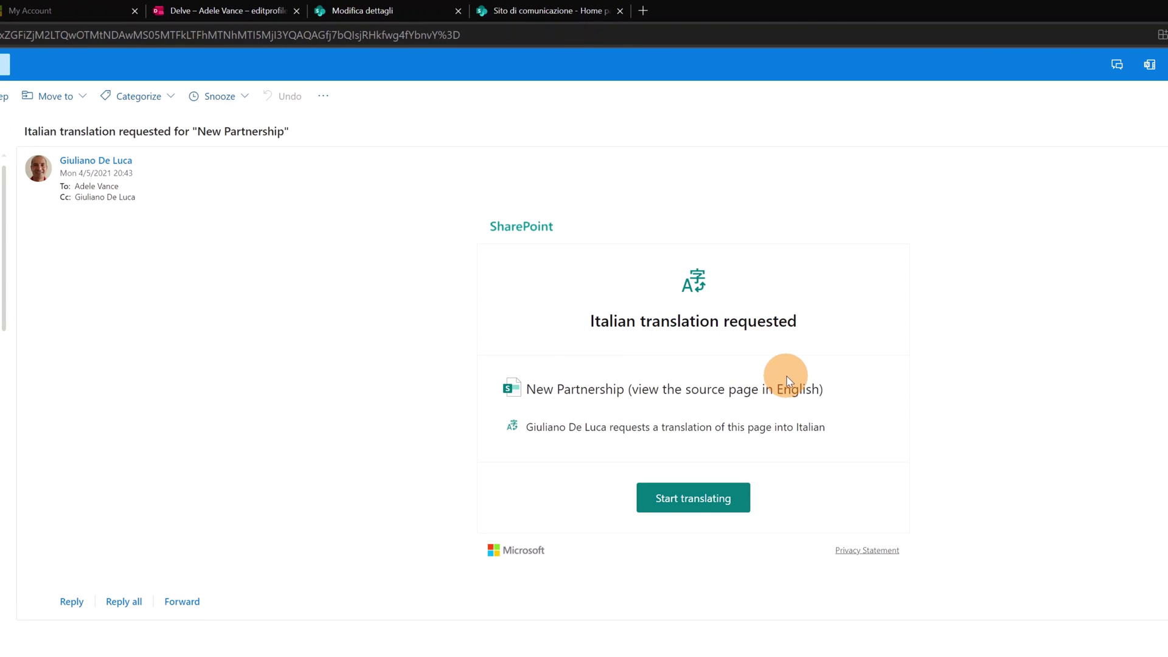
{"action": "left_click", "coordinate": [694, 501]}
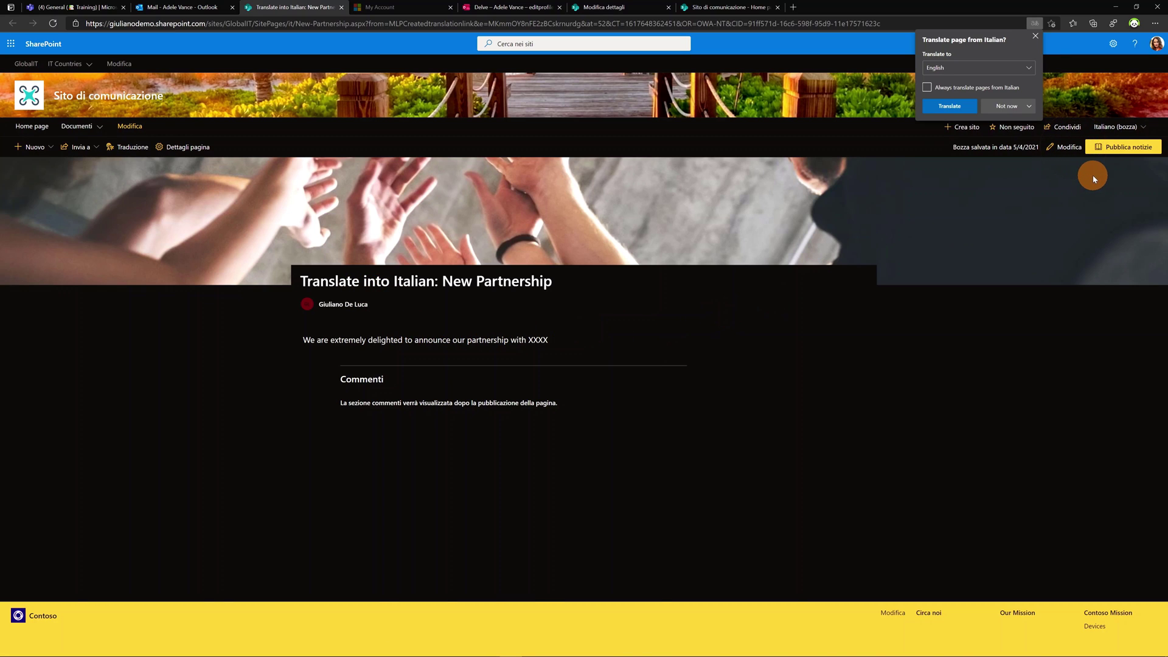
Publish the Italian 'Nuova Partnership' page, then publish the German 'Neue Partnerschaft' page.
{"action": "left_click", "coordinate": [1064, 147]}
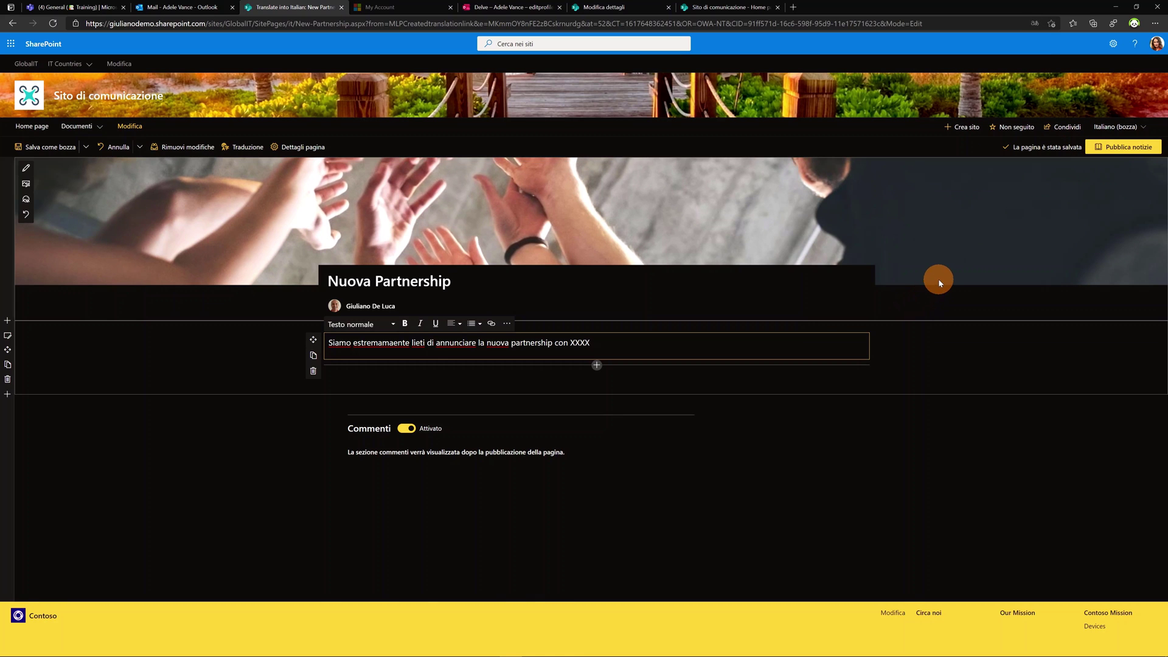
{"action": "left_click", "coordinate": [1125, 147]}
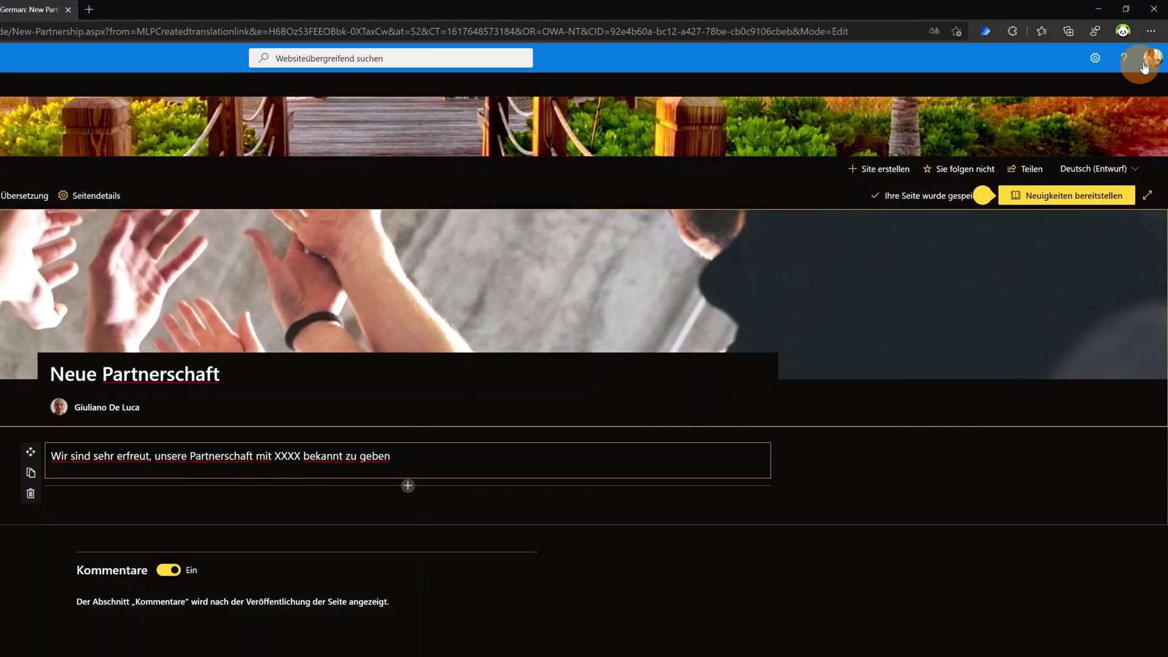
{"action": "left_click", "coordinate": [1143, 66]}
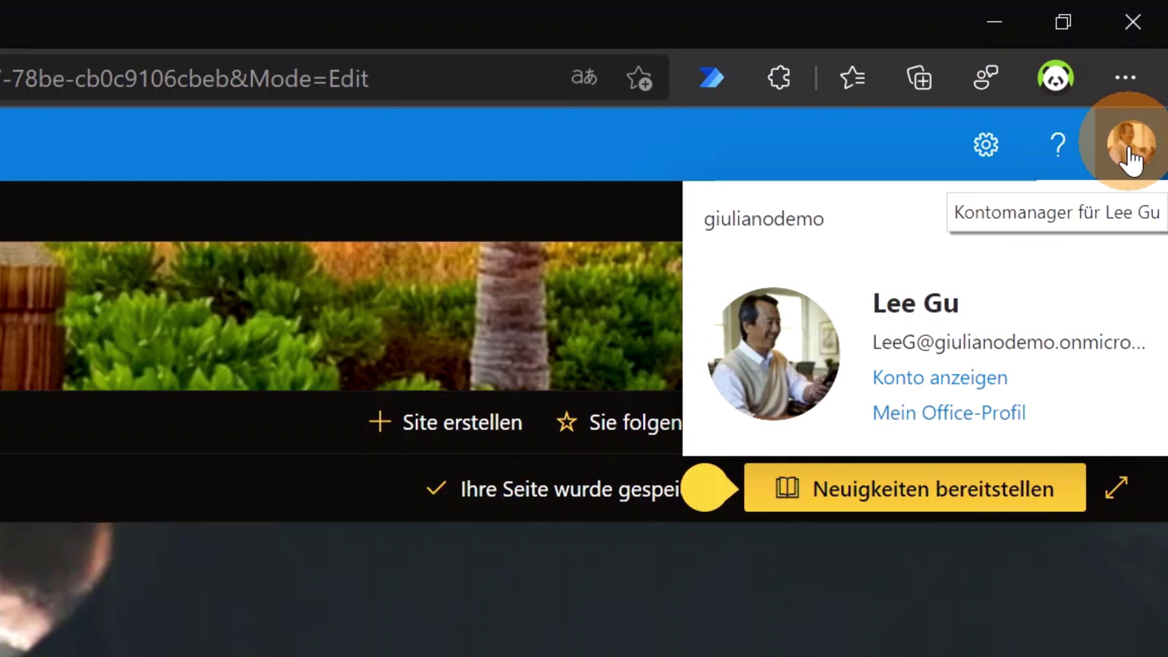
{"action": "left_click", "coordinate": [635, 170]}
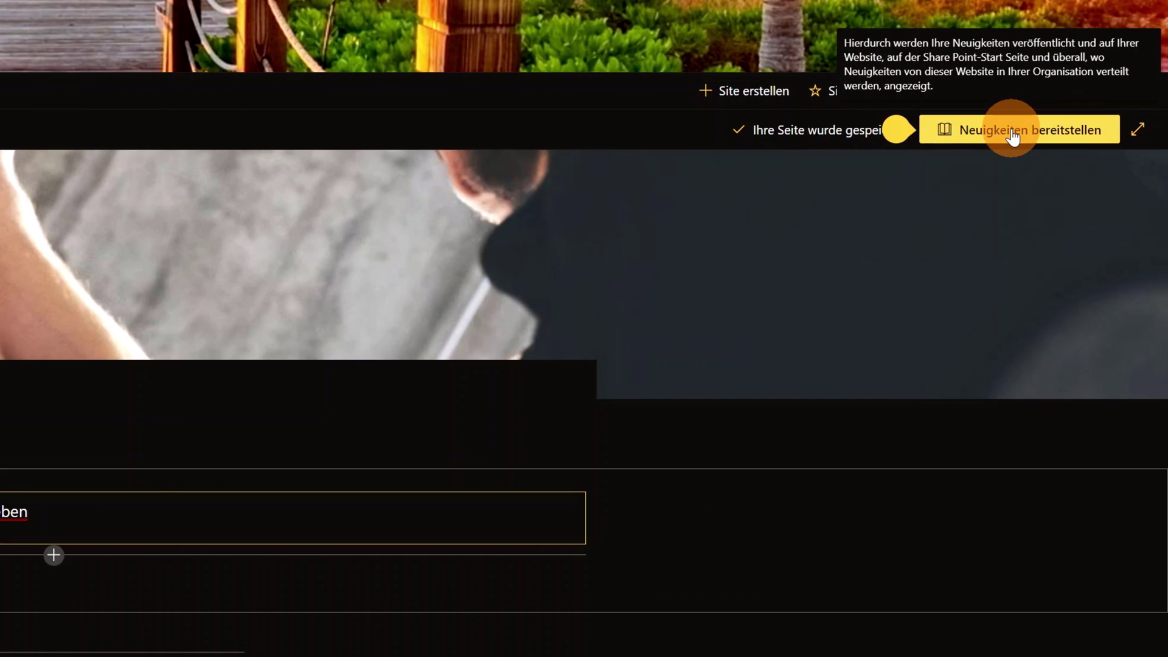
{"action": "left_click", "coordinate": [1012, 130]}
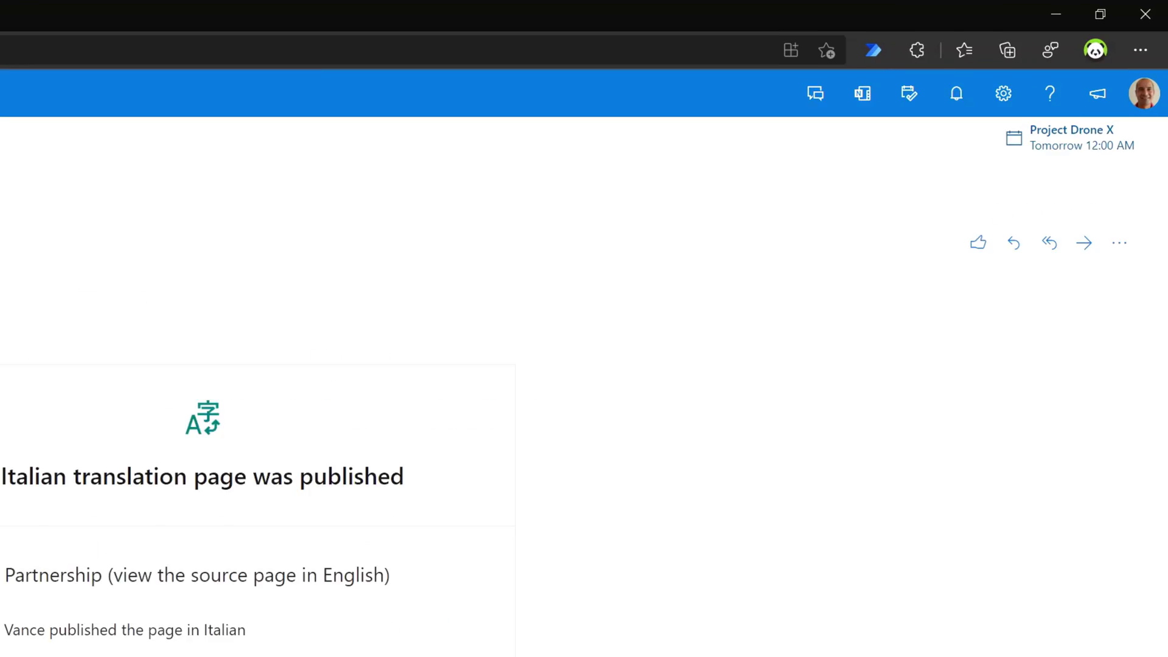
Verify the signed-in account and expand the 'Italian translation page was published' notification email.
{"action": "left_click", "coordinate": [1161, 128]}
{"action": "left_click", "coordinate": [201, 391]}
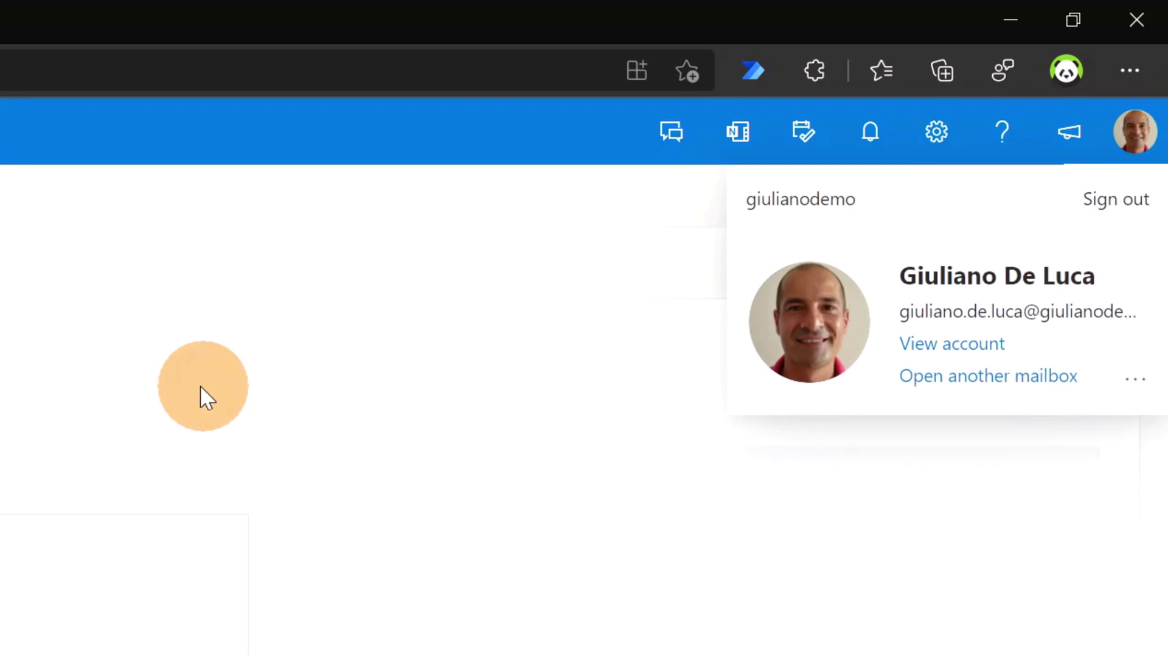
{"action": "left_click", "coordinate": [296, 97]}
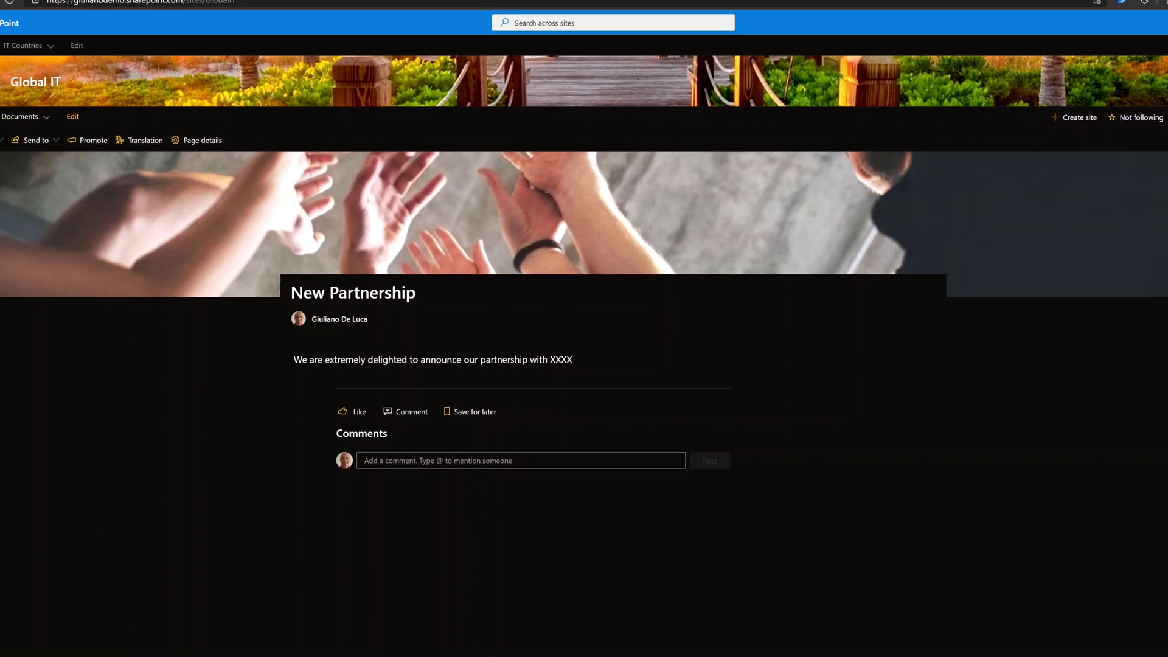
Open the New Partnership post from the Global IT home page and view it in German, then Italian.
{"action": "left_click", "coordinate": [28, 98]}
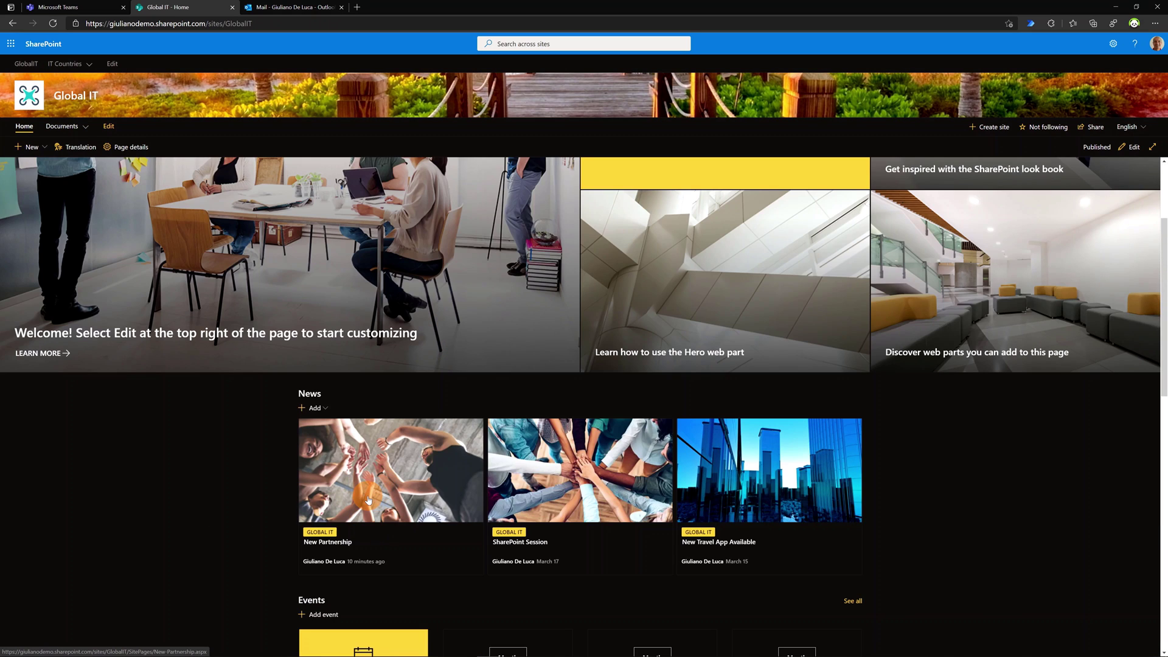
{"action": "left_click", "coordinate": [368, 498]}
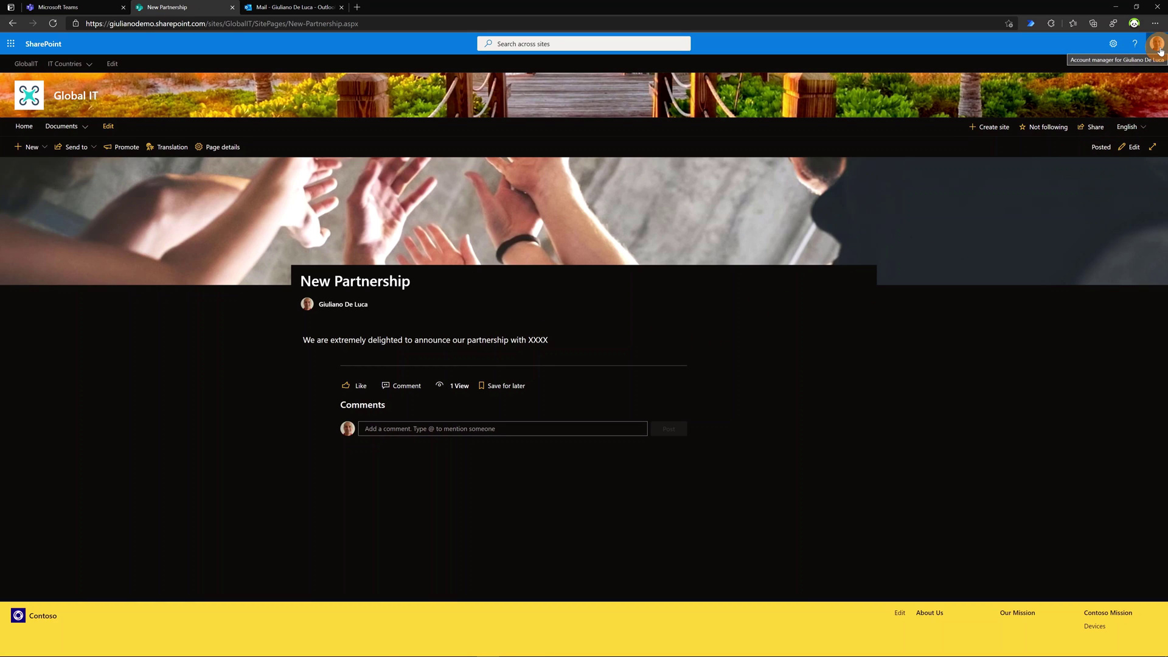
{"action": "left_click", "coordinate": [1146, 132]}
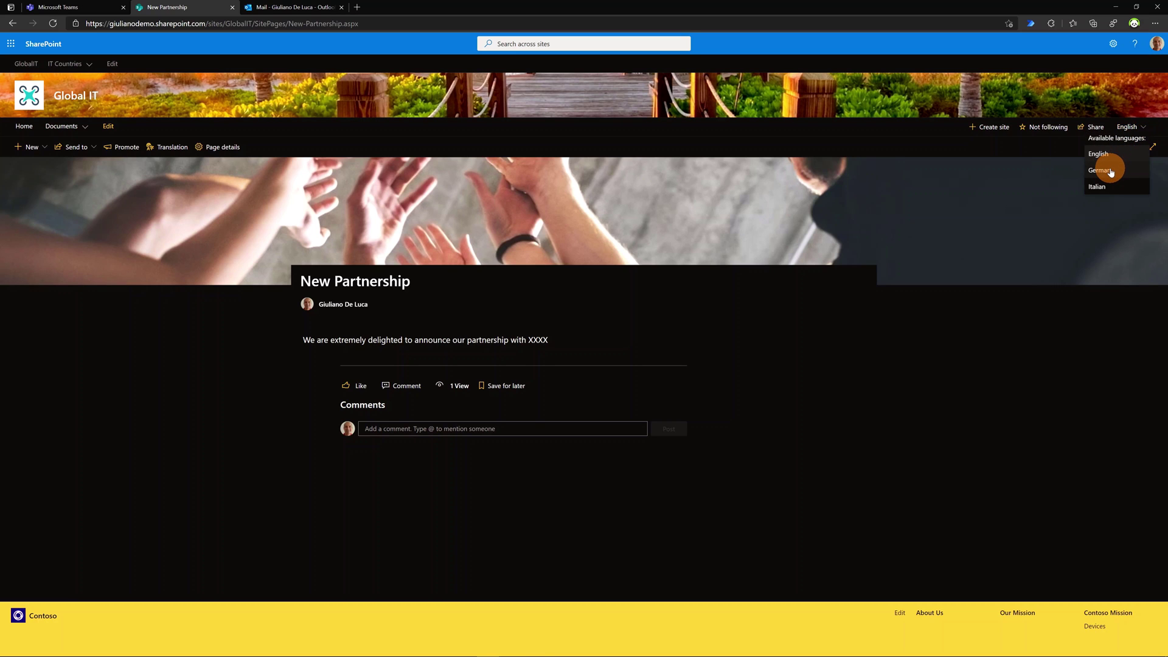
{"action": "left_click", "coordinate": [1110, 171]}
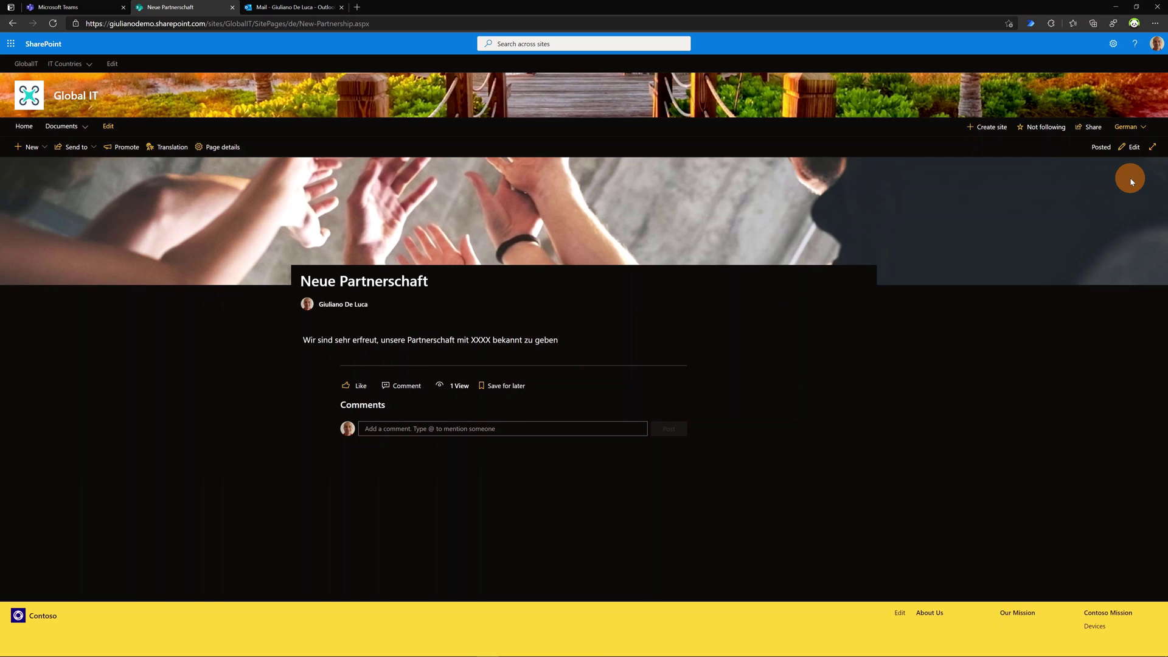
{"action": "left_click", "coordinate": [1137, 129]}
{"action": "left_click", "coordinate": [1098, 186]}
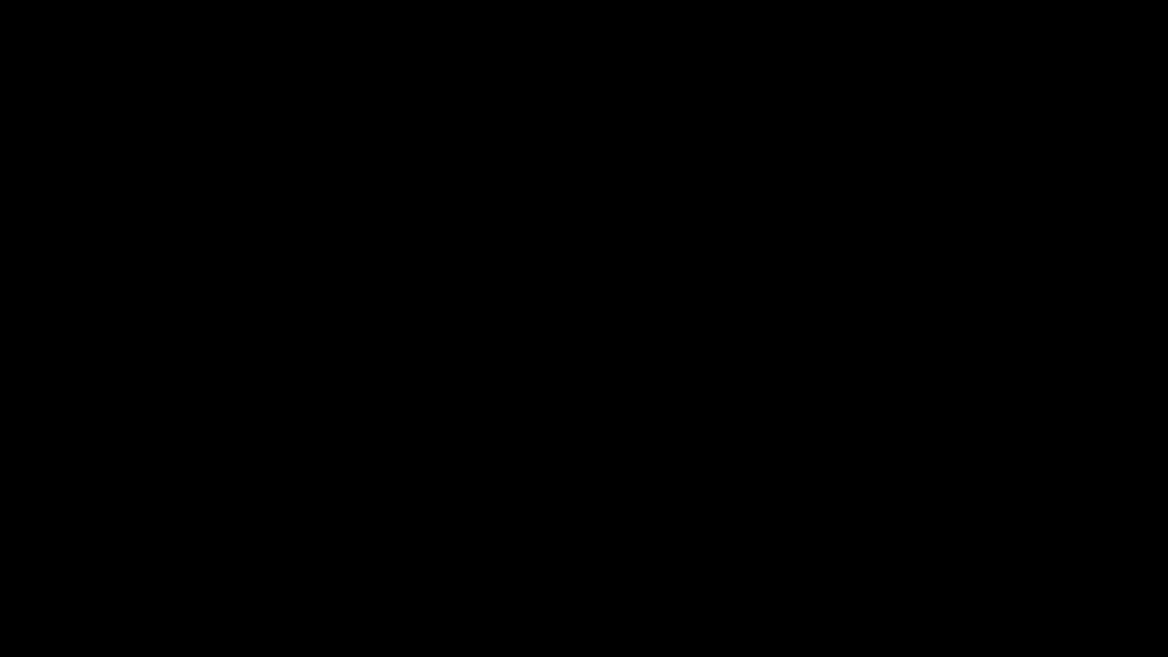